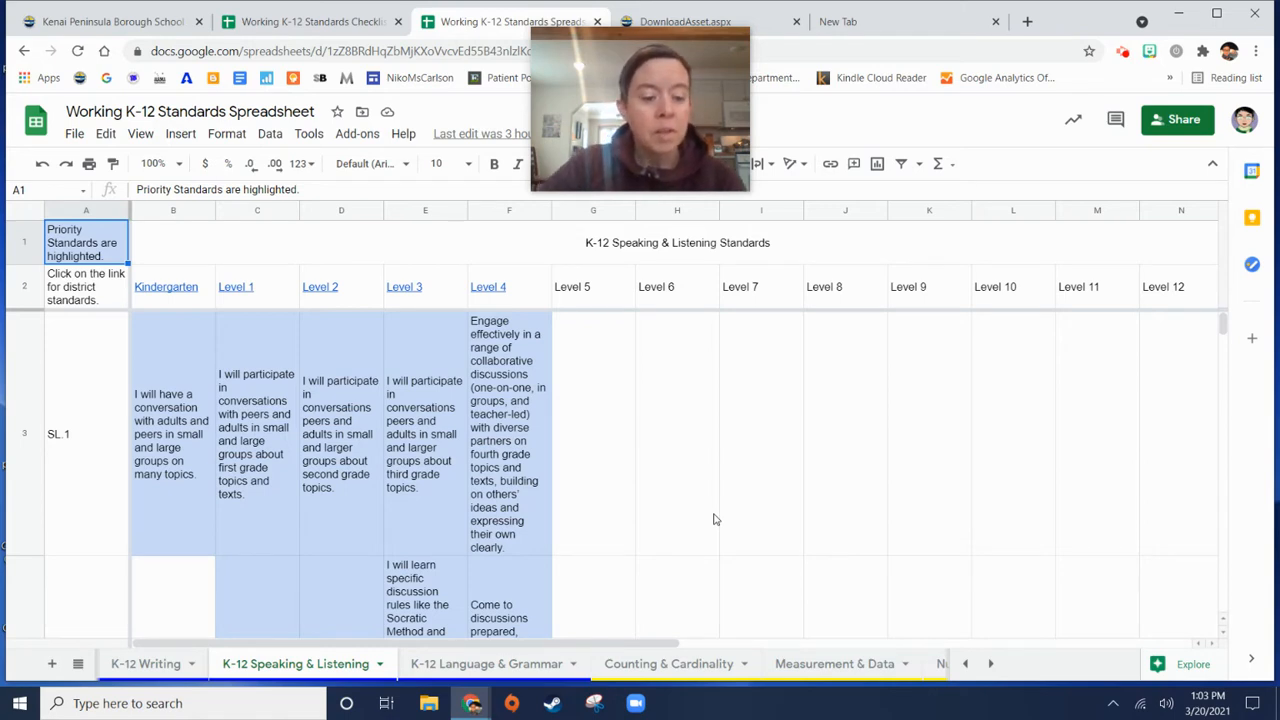
# Step: Open the K-12 Reading Foundational Skills sheet and go to the RF.3 word-decoding standards
pyautogui.click(965, 663)
pyautogui.click(965, 663)
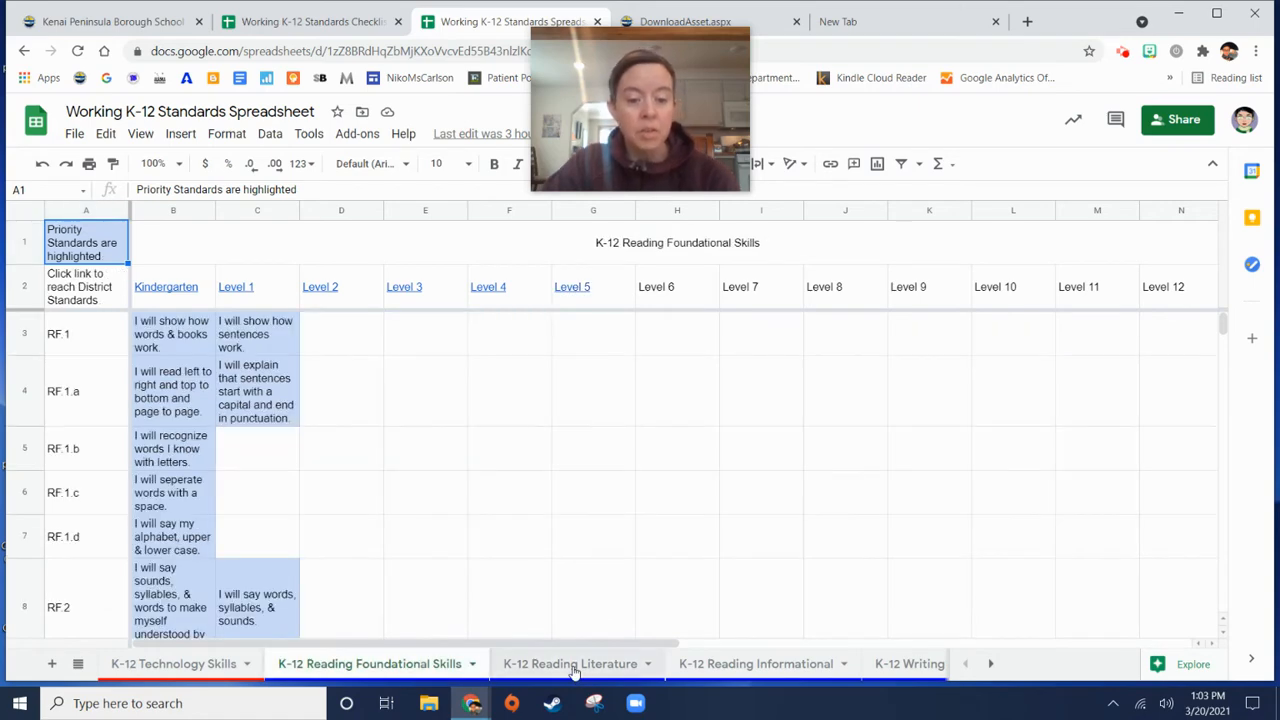
pyautogui.scroll(-5, 470, 520)
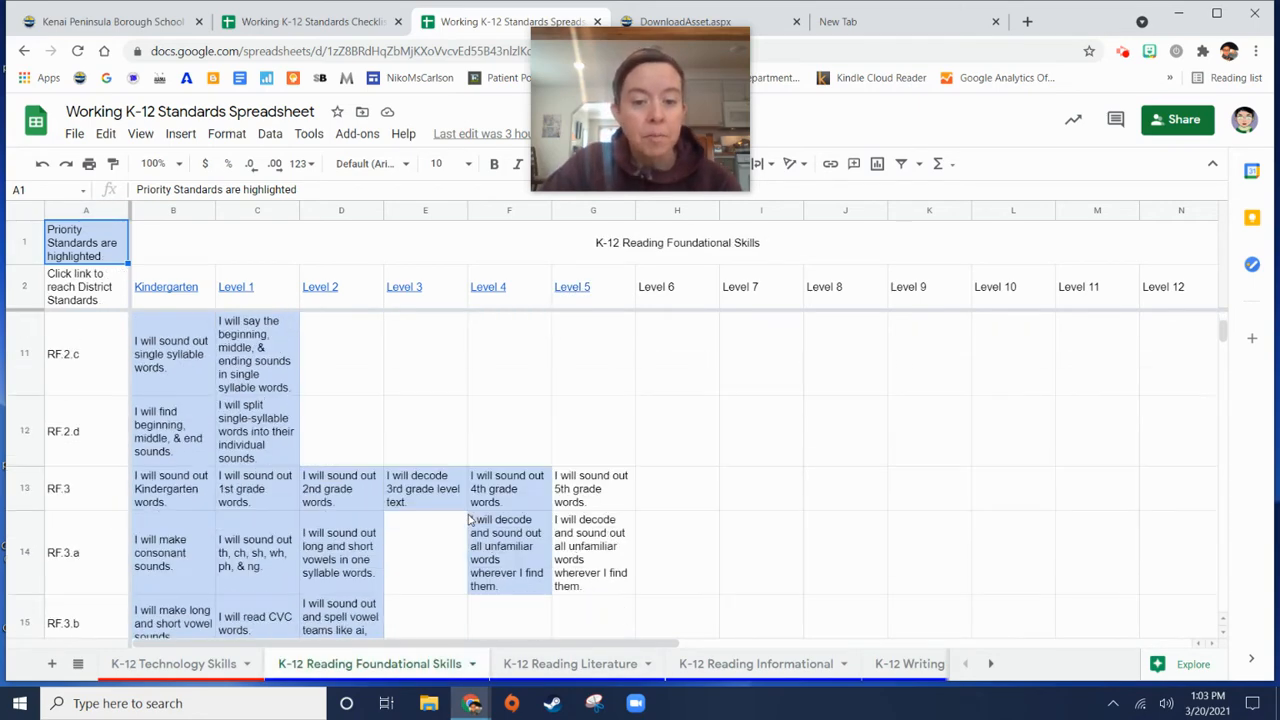
pyautogui.scroll(1, 470, 520)
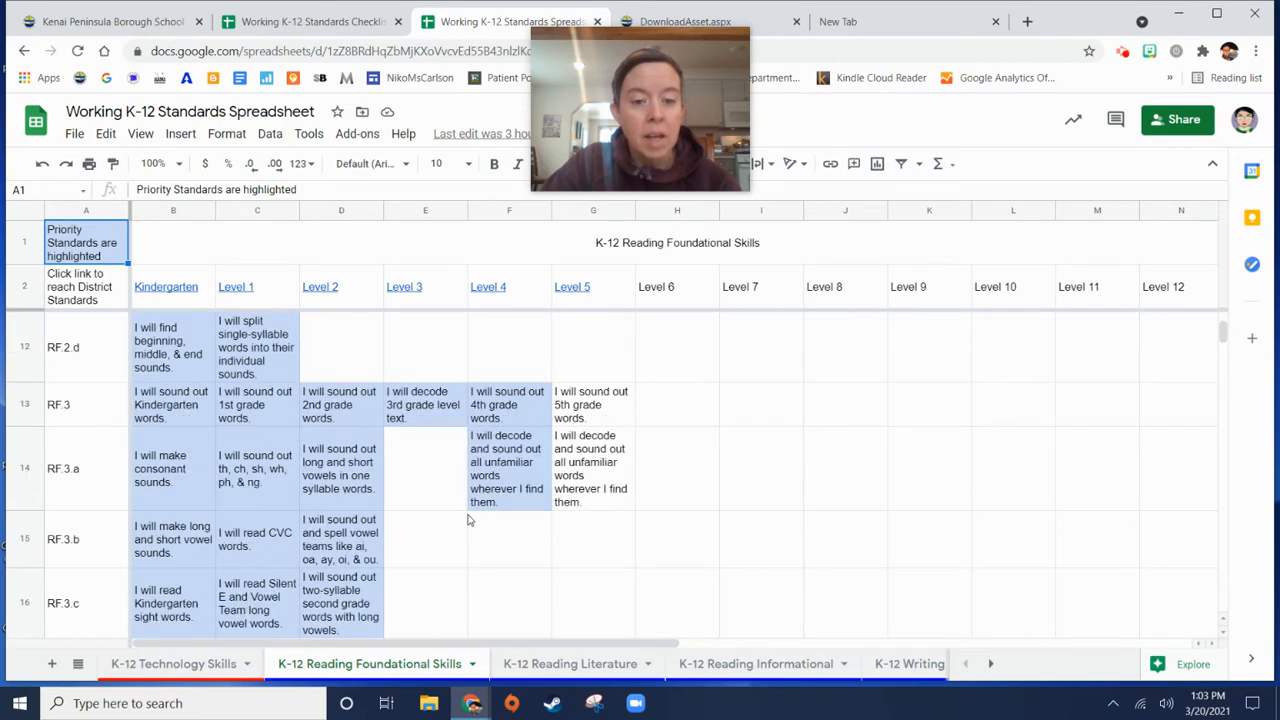
pyautogui.scroll(-1, 470, 520)
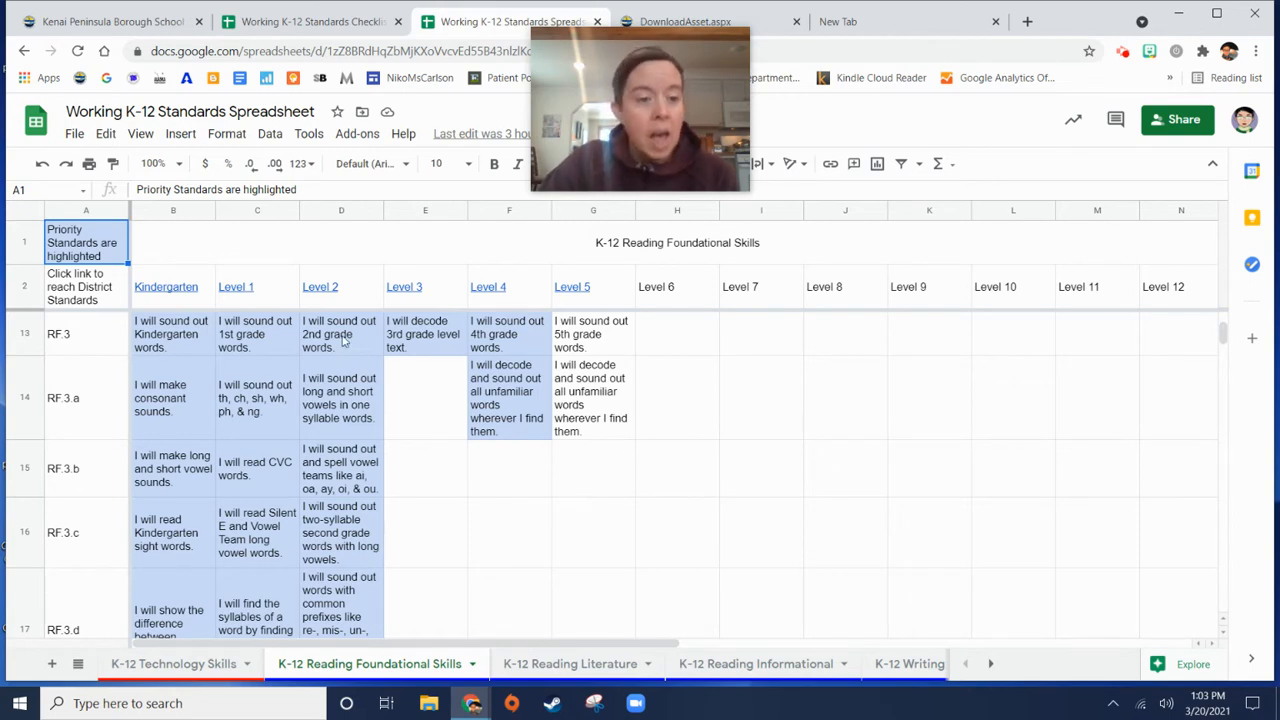
# Step: Compare the Kindergarten, Level 1 and Level 2 foundational reading standards across the RF.1 to RF.3 rows
pyautogui.moveTo(163, 284)
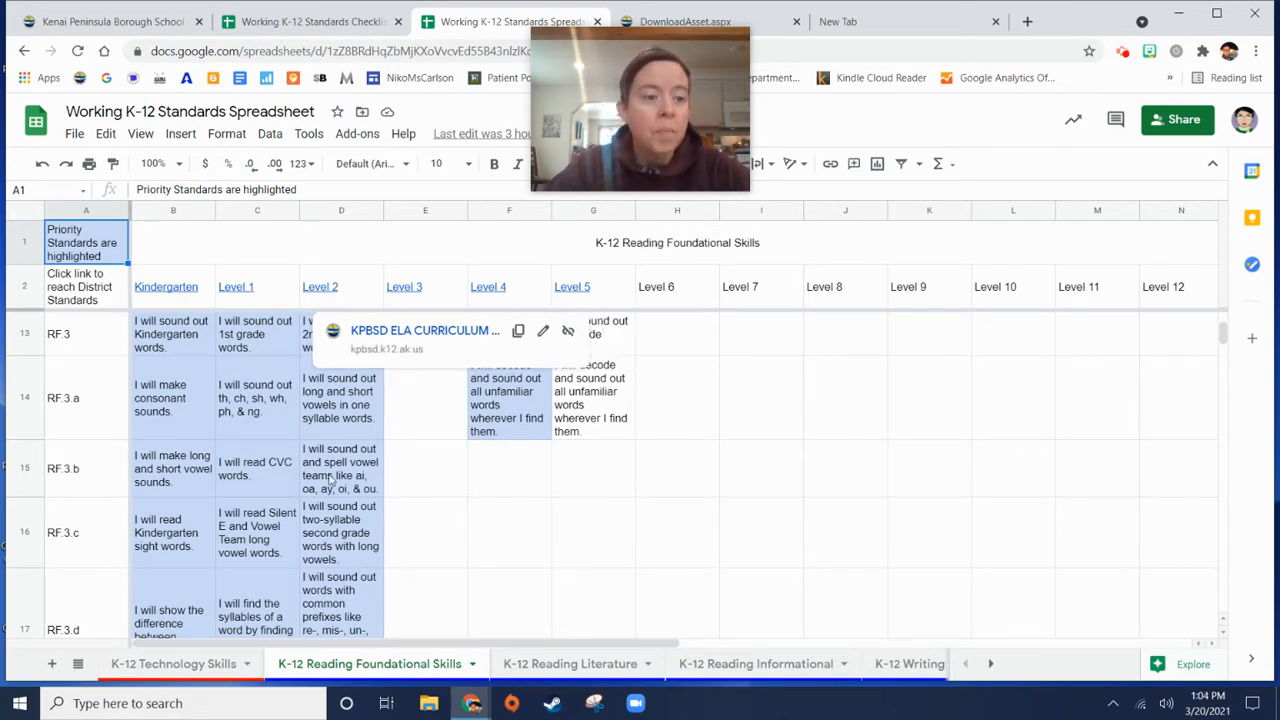
pyautogui.scroll(5, 224, 466)
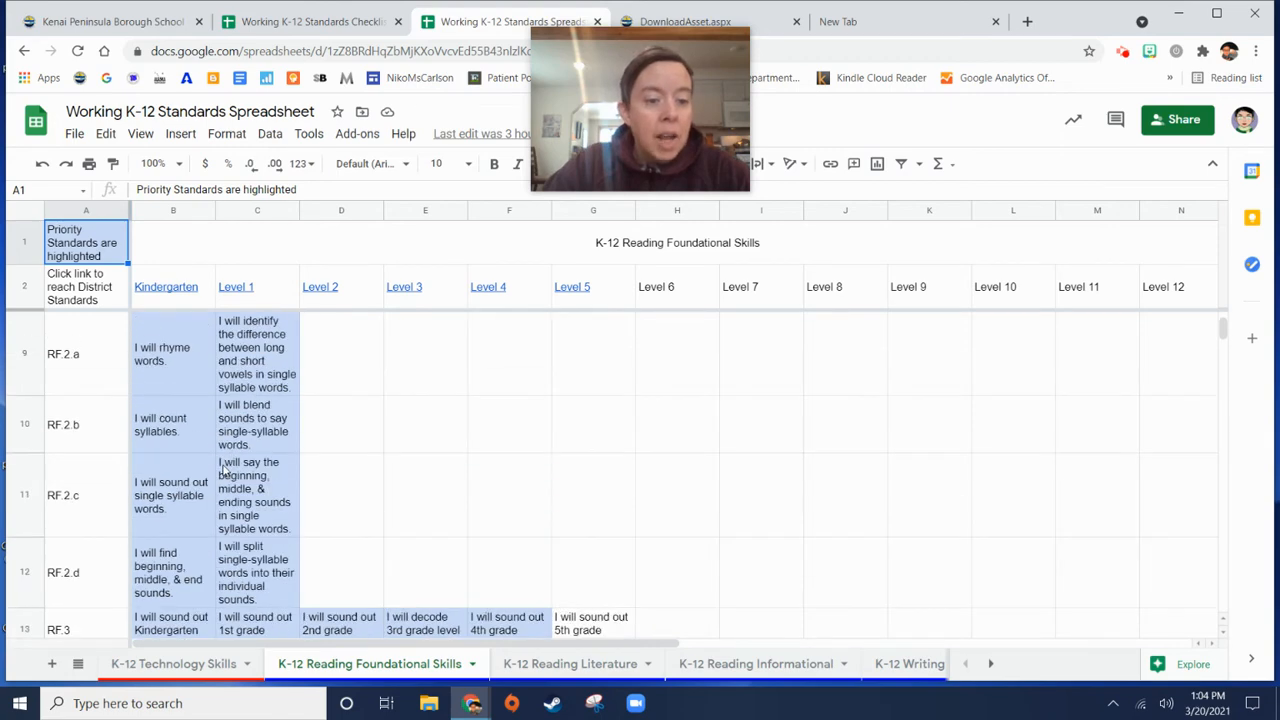
pyautogui.scroll(-3, 224, 466)
pyautogui.scroll(-1, 224, 466)
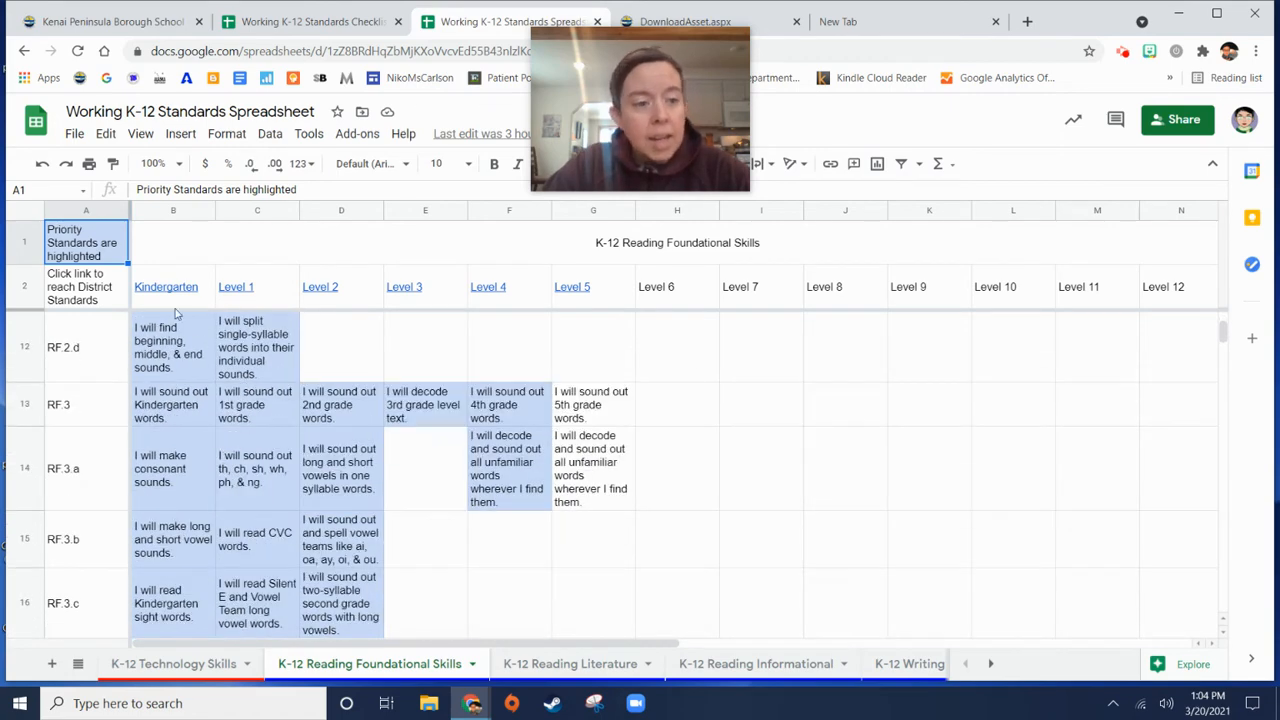
pyautogui.scroll(-1, 284, 415)
pyautogui.scroll(-3, 284, 415)
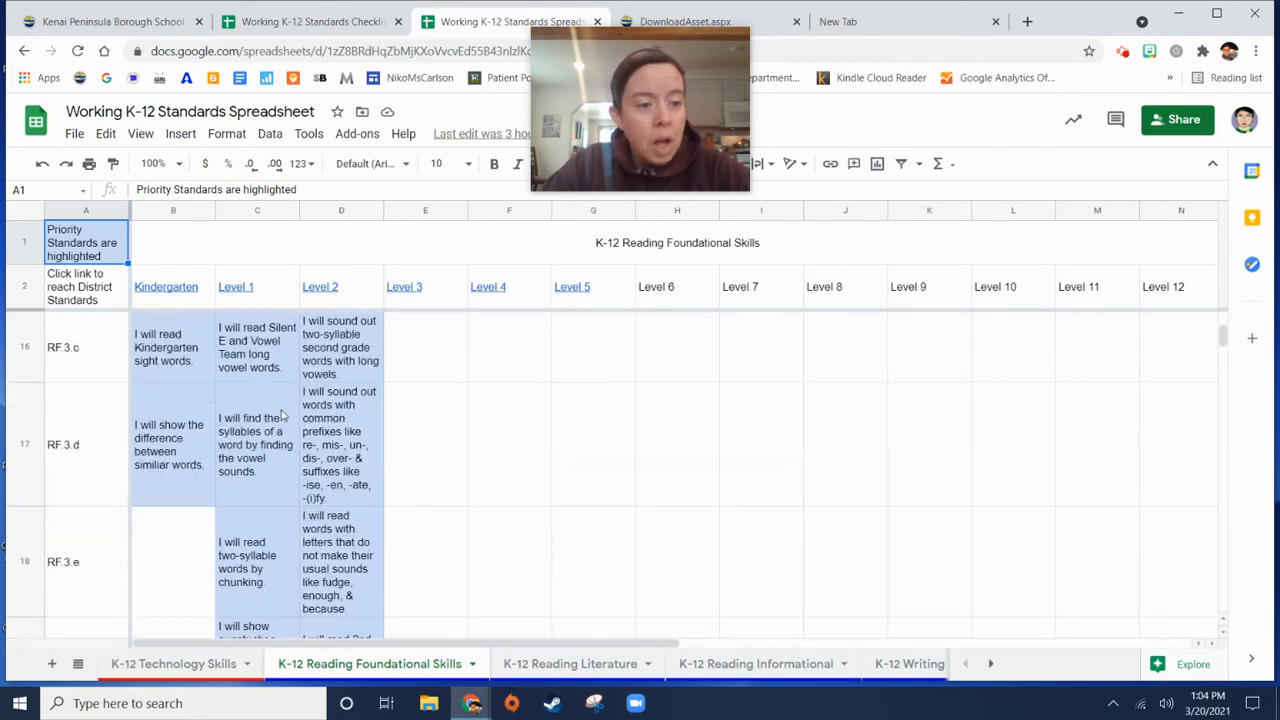
pyautogui.scroll(8, 284, 415)
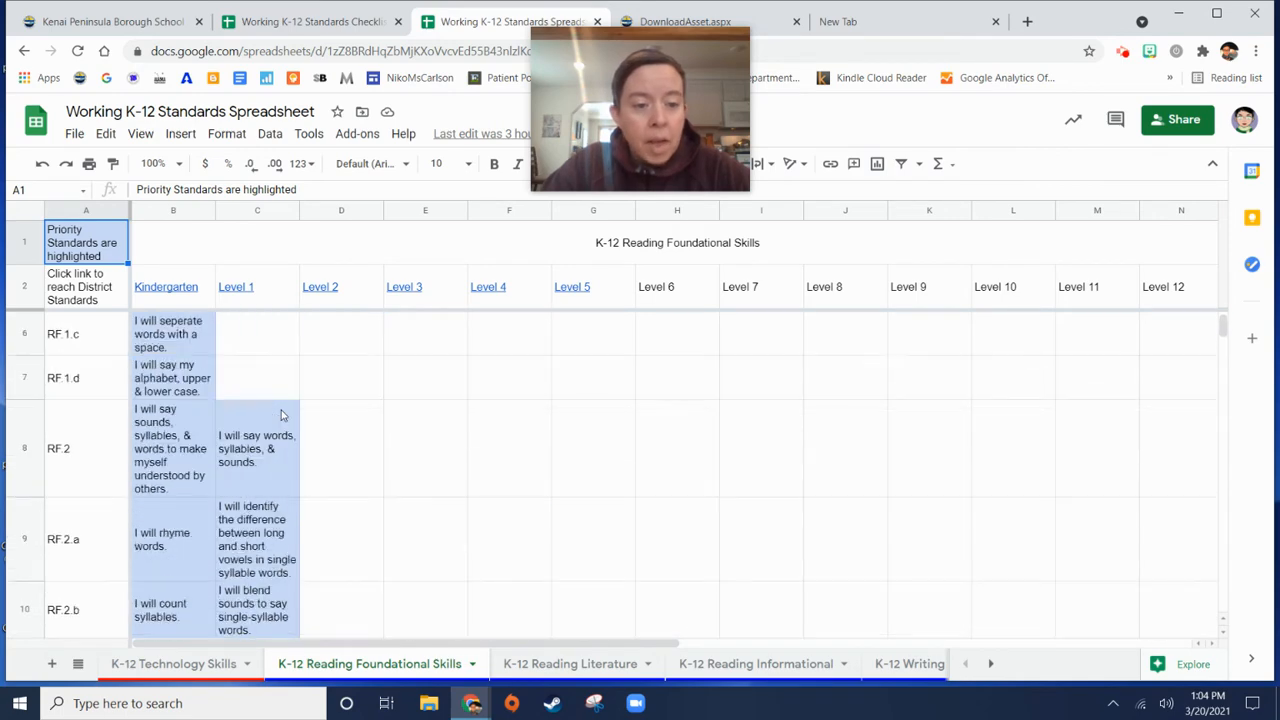
pyautogui.scroll(-6, 284, 415)
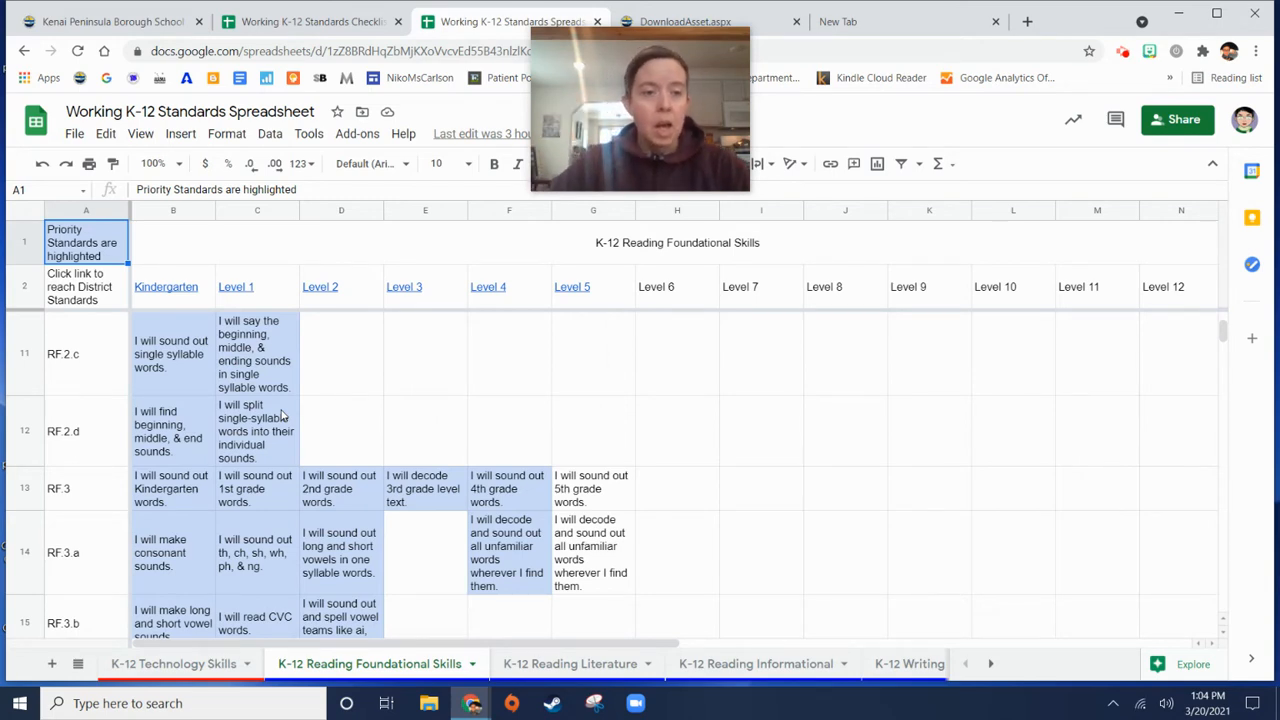
# Step: Switch to the Working K-12 Standards Checklist by Grade Level and go to the 4th grade writing standards around row 49
pyautogui.click(308, 21)
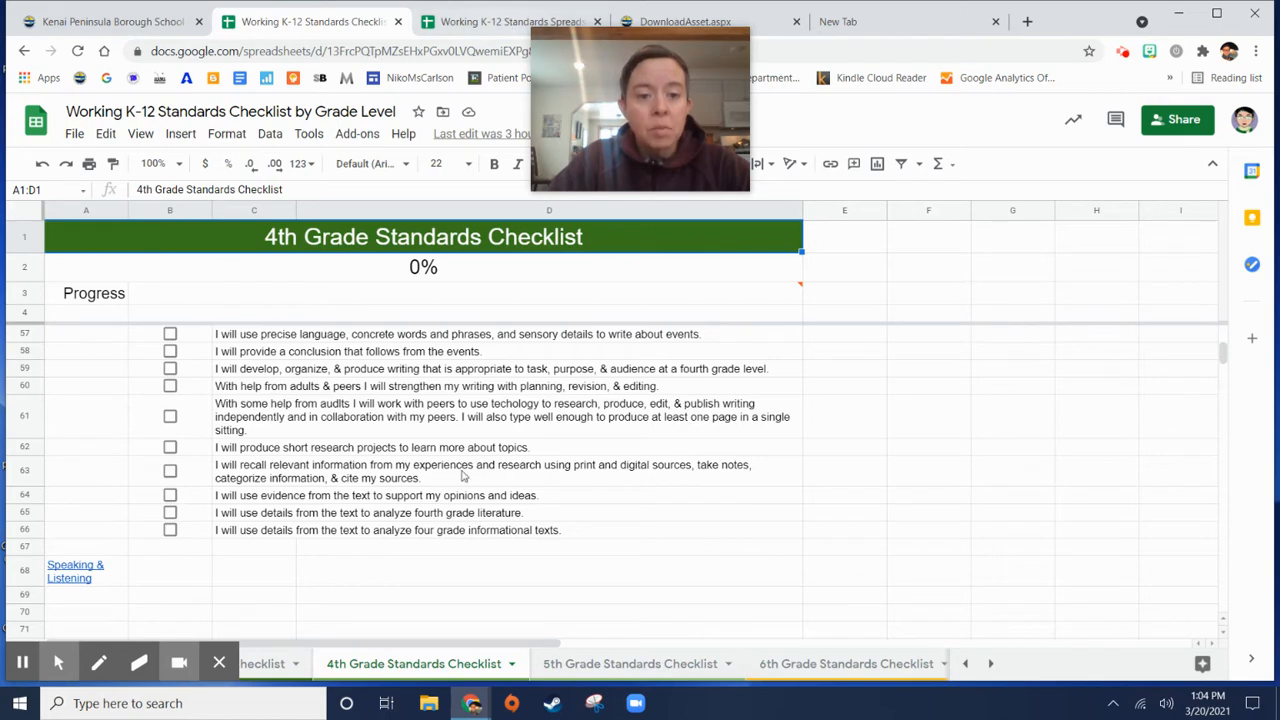
pyautogui.scroll(3, 450, 445)
pyautogui.scroll(-1, 450, 445)
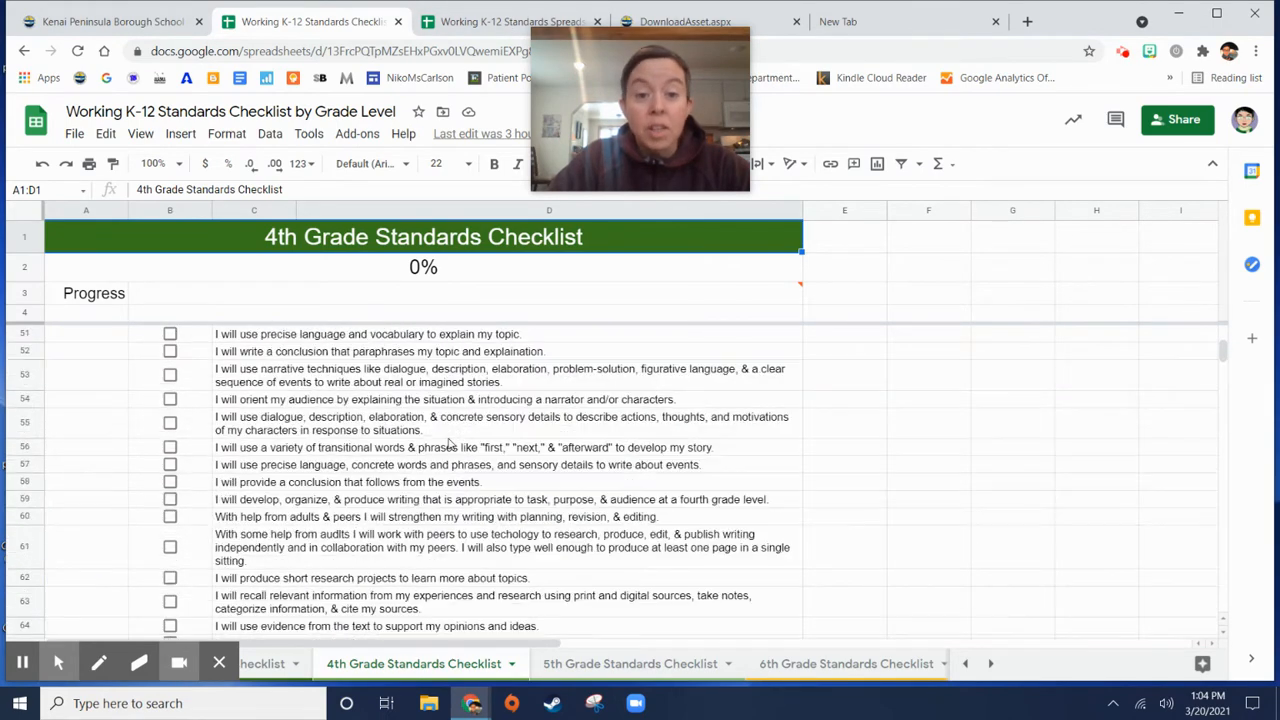
pyautogui.scroll(1, 380, 400)
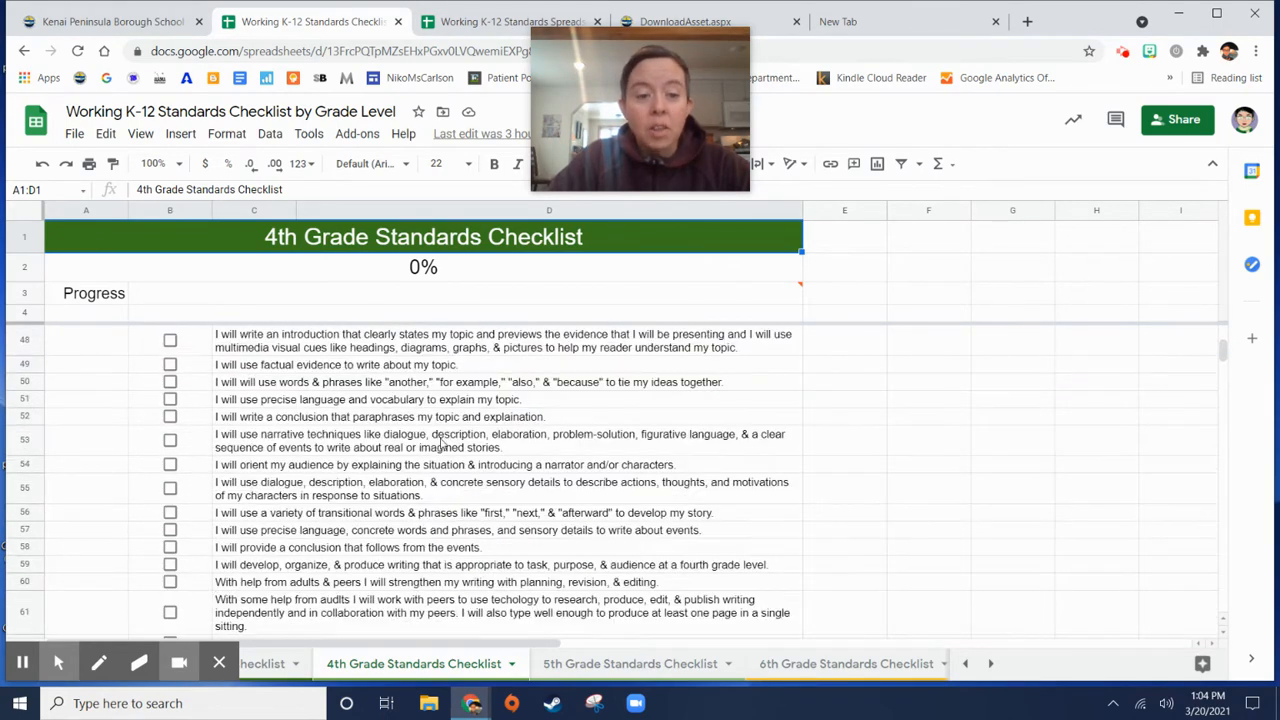
# Step: Check off the 4th grade writing standards in rows 49, 50 and 51 and the opinion-writing standard in row 42
pyautogui.click(170, 365)
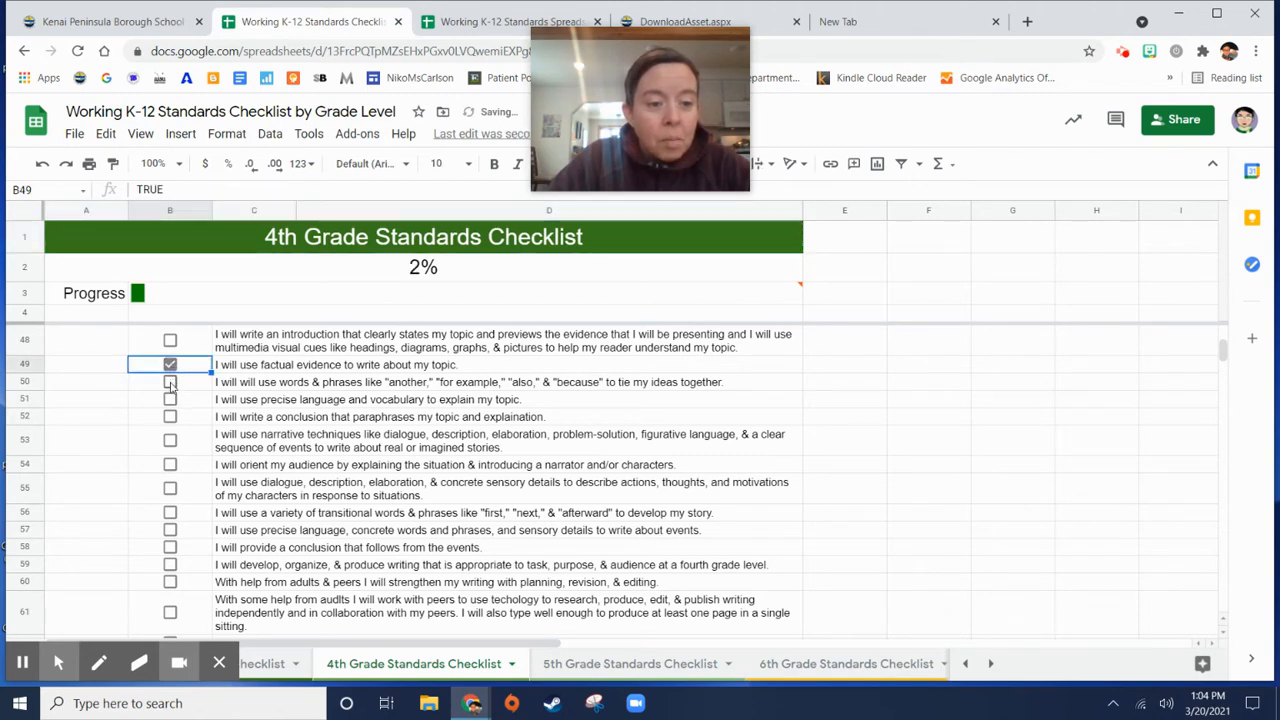
pyautogui.click(170, 383)
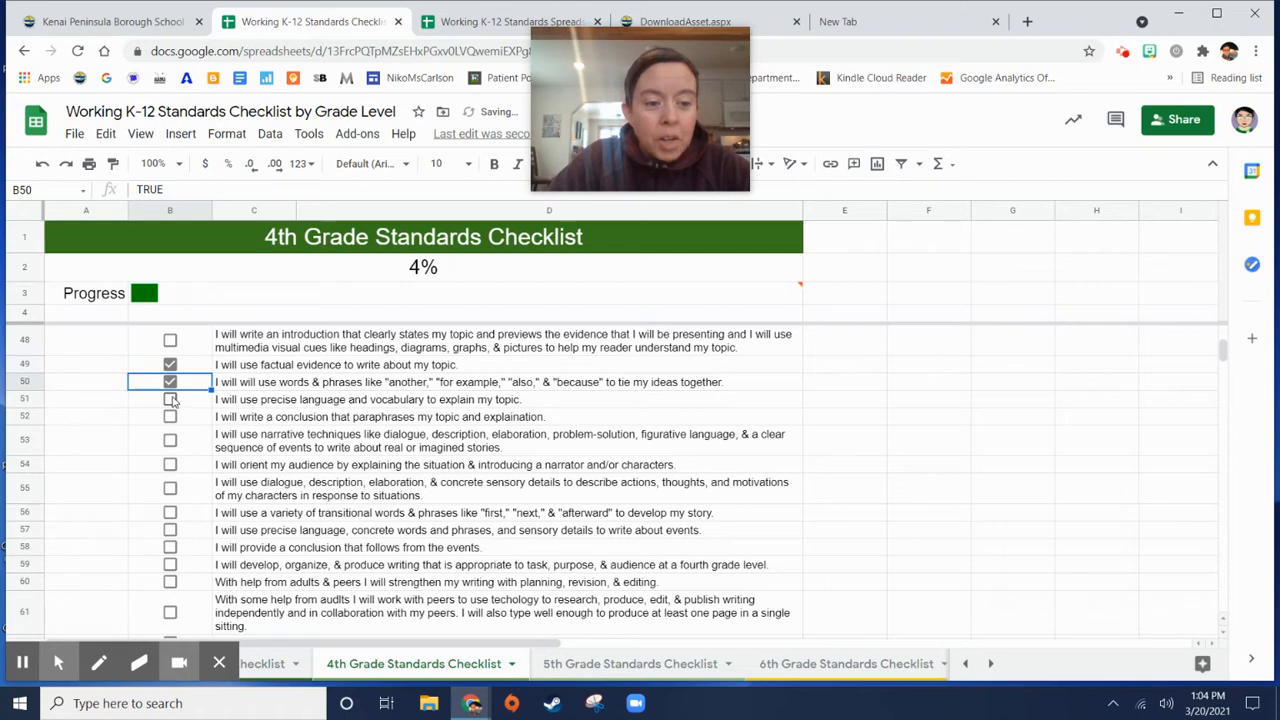
pyautogui.click(171, 400)
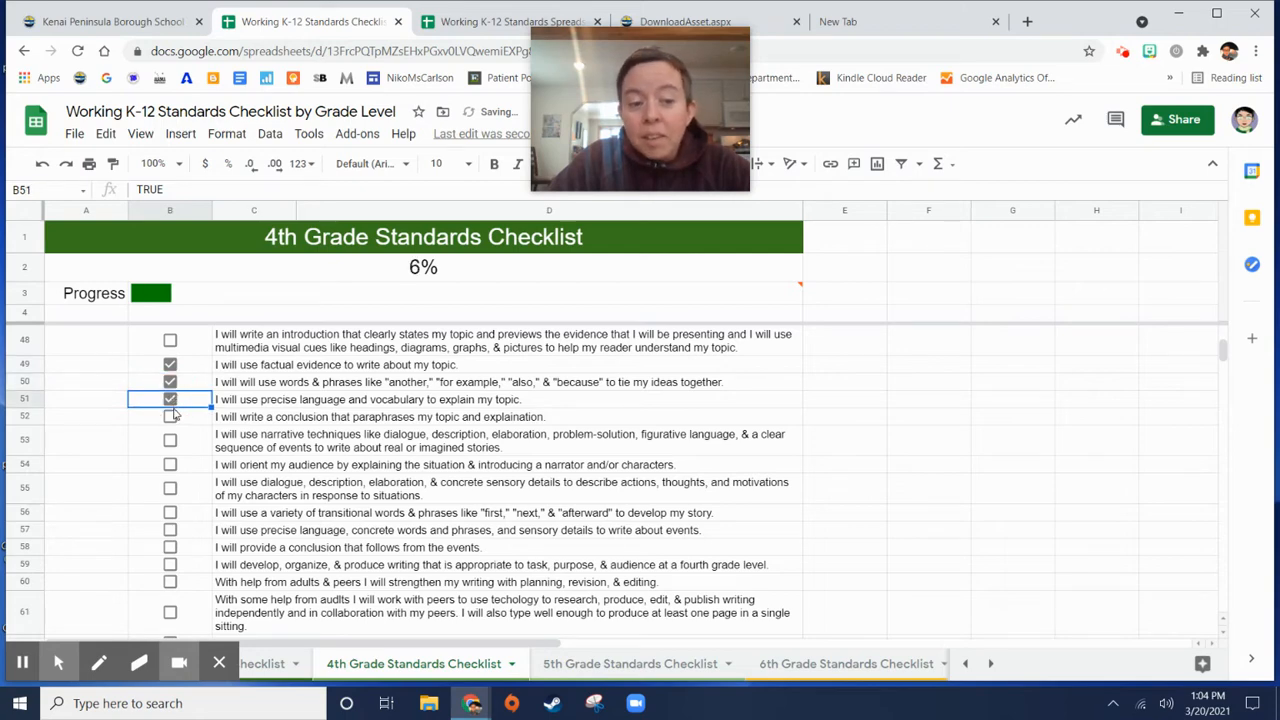
pyautogui.scroll(1, 190, 424)
pyautogui.scroll(2, 190, 424)
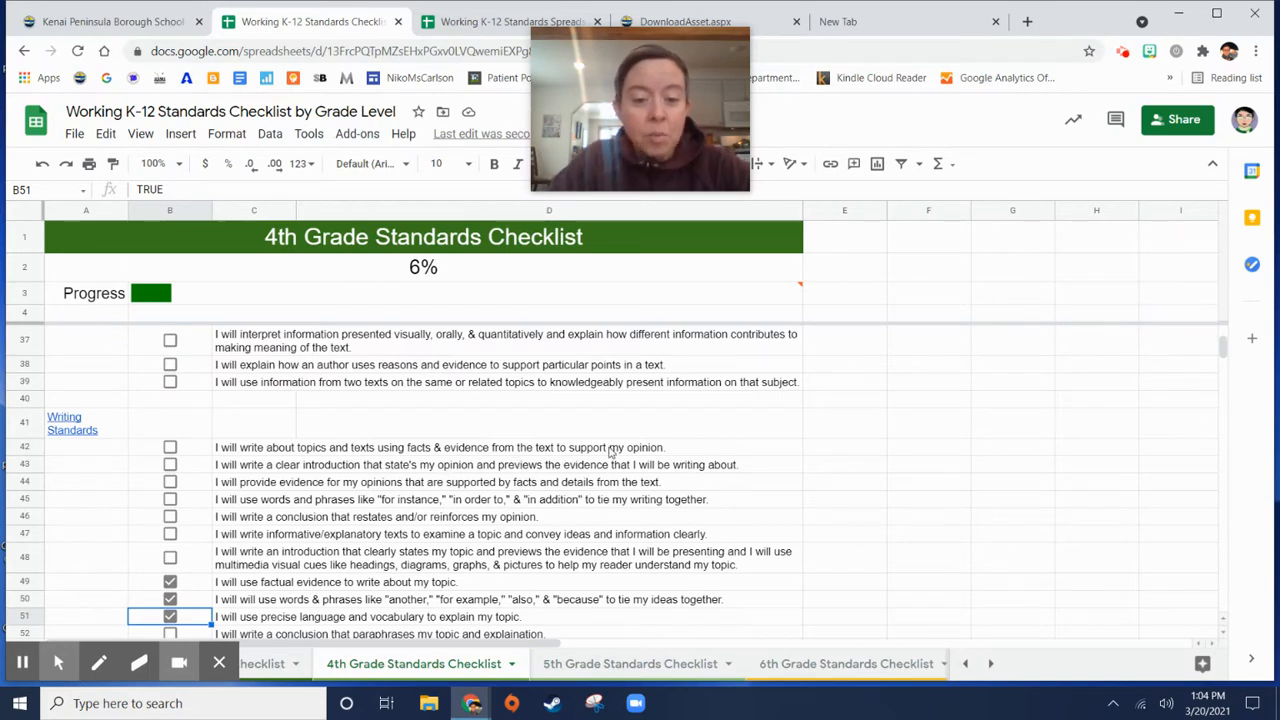
pyautogui.click(170, 448)
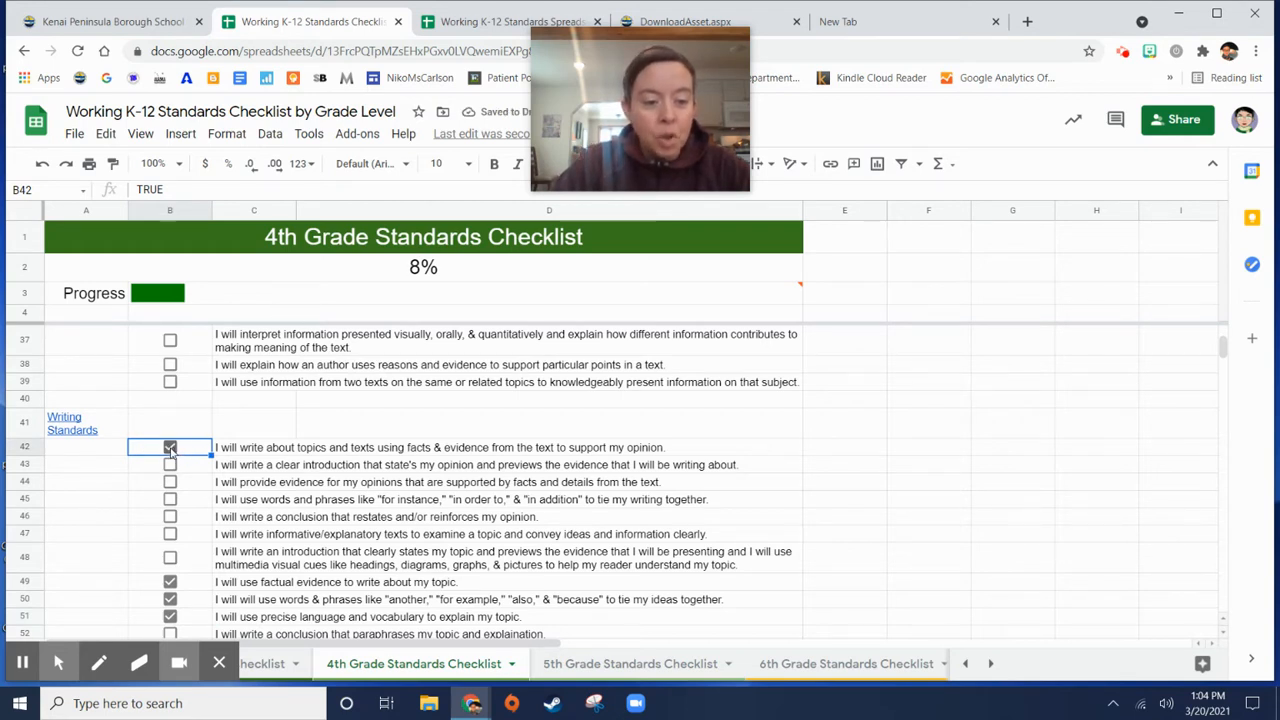
# Step: Clear the checkmarks from the writing standards in rows 42, 49, 50 and 51
pyautogui.press('space')
pyautogui.click(170, 582)
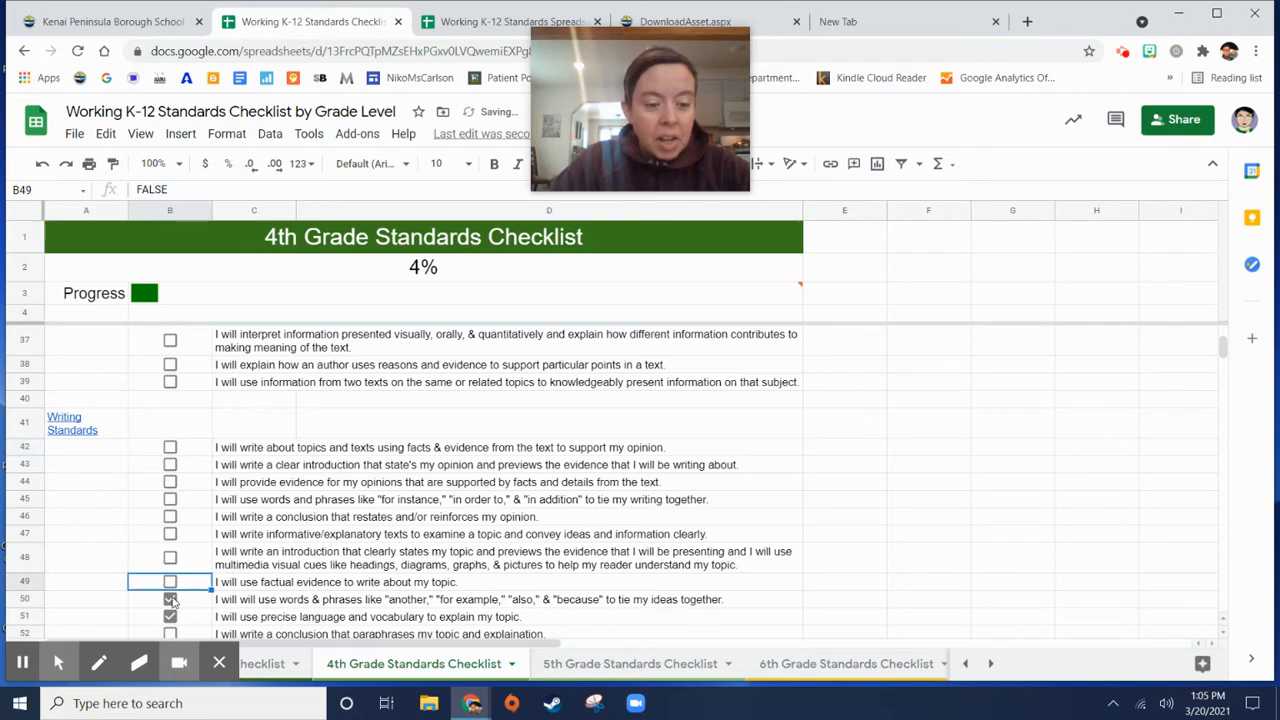
pyautogui.click(170, 599)
pyautogui.press('Down')
pyautogui.press('space')
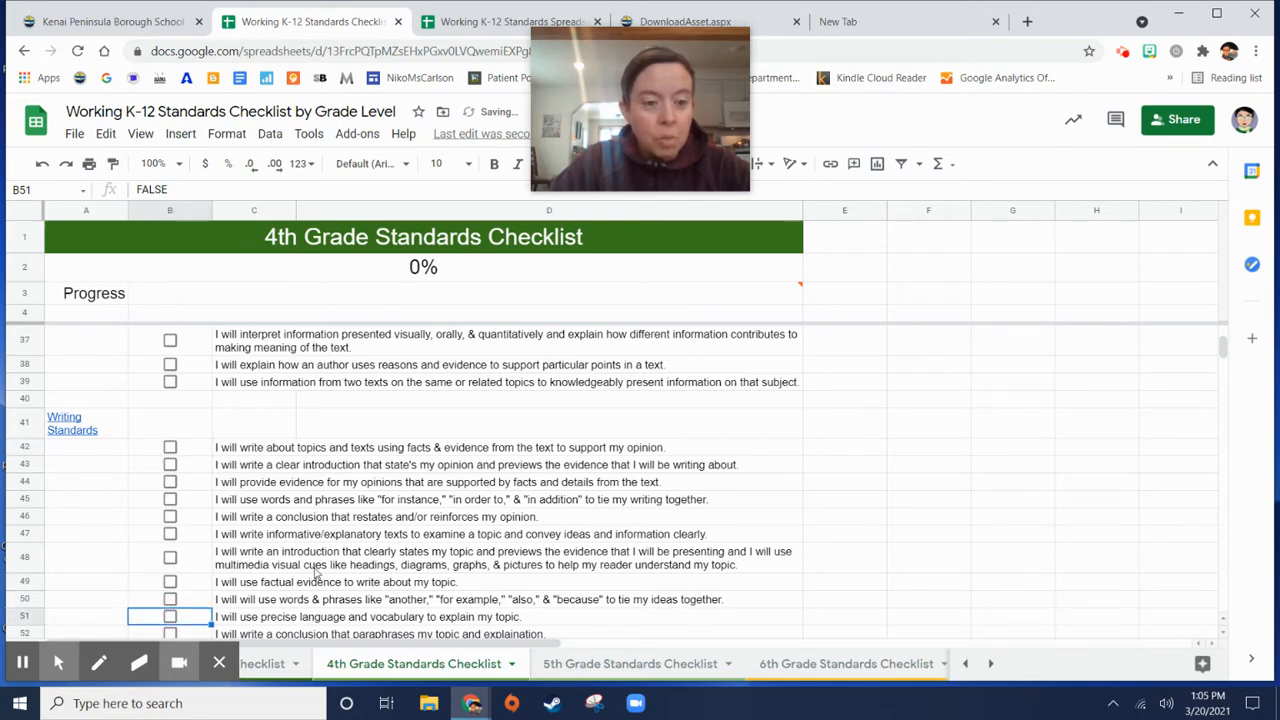
# Step: Look over the 4th grade technology and reading checklist sections and return to the Working K-12 Standards Spreadsheet
pyautogui.scroll(10, 322, 498)
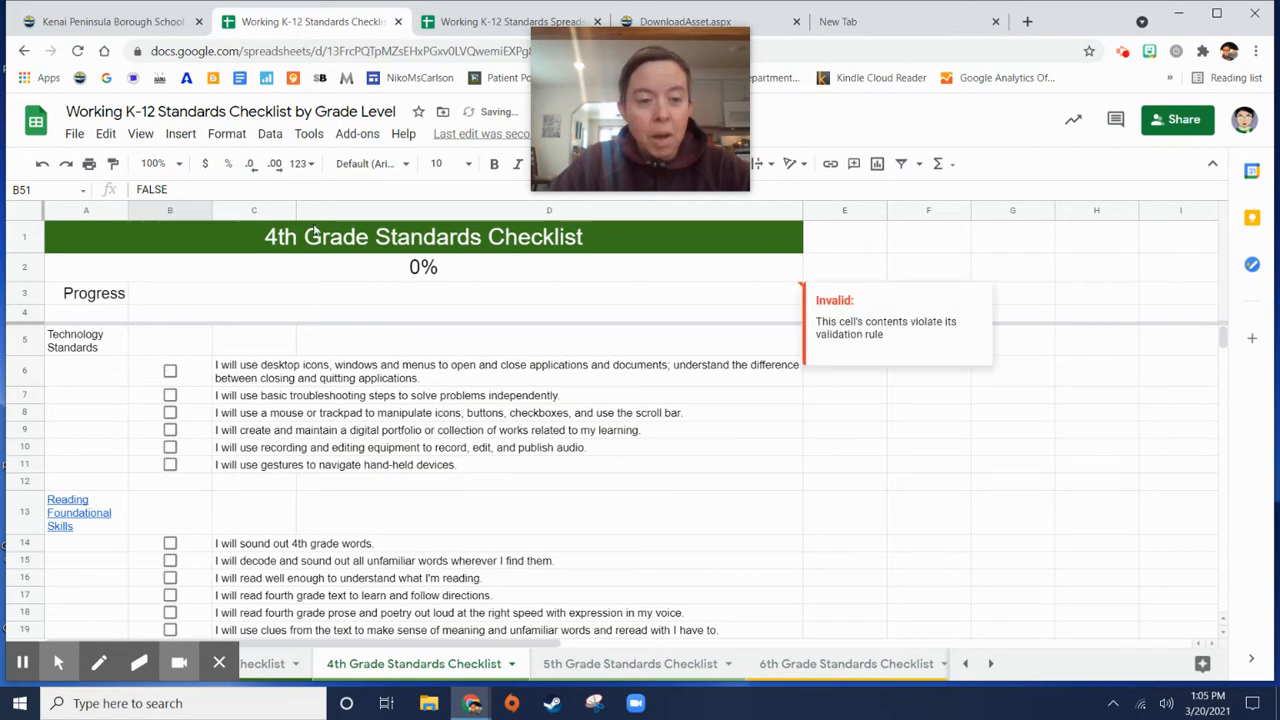
pyautogui.scroll(-2, 525, 418)
pyautogui.scroll(-5, 525, 418)
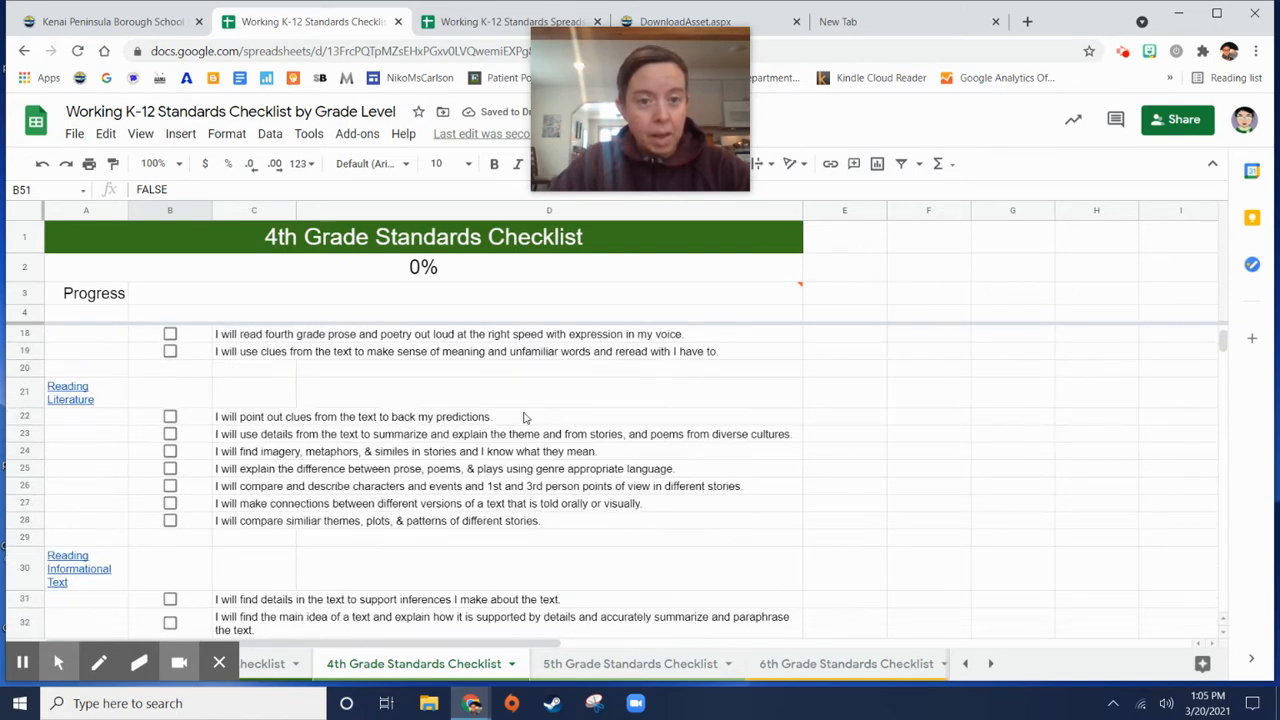
pyautogui.click(483, 24)
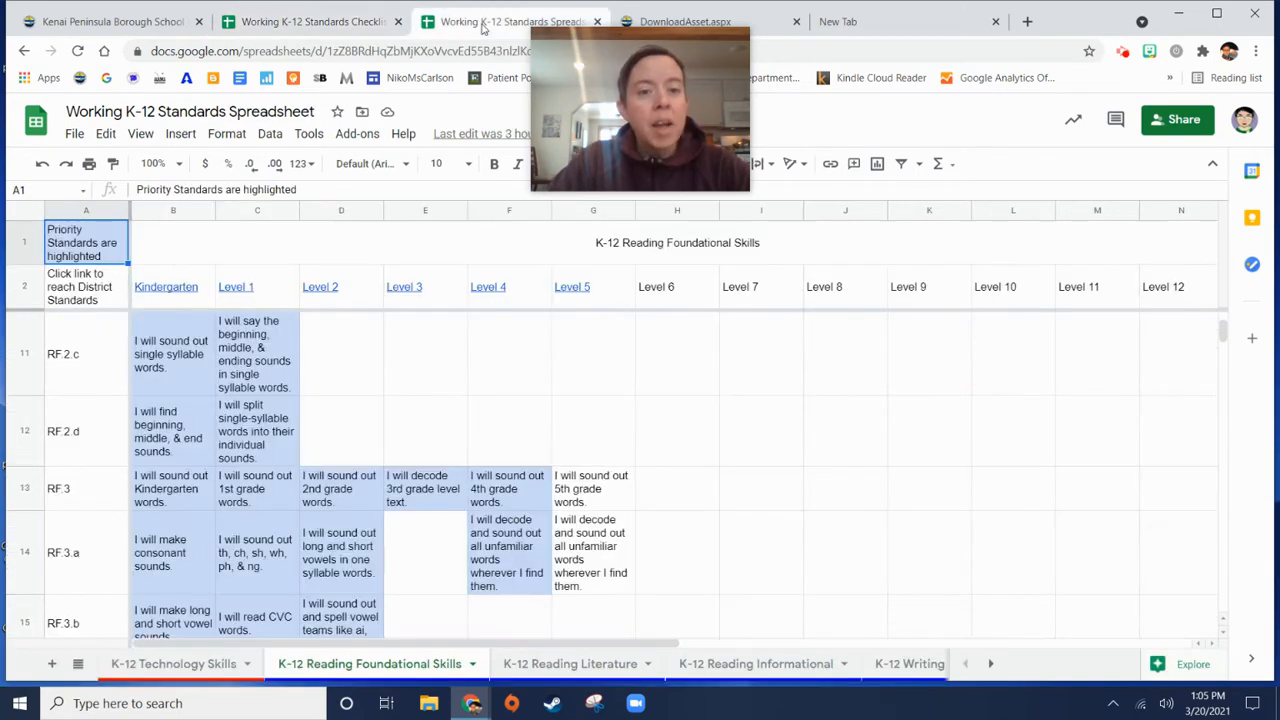
# Step: Switch to the Kenai Peninsula Borough School District website and open its Curriculum department page
pyautogui.click(139, 21)
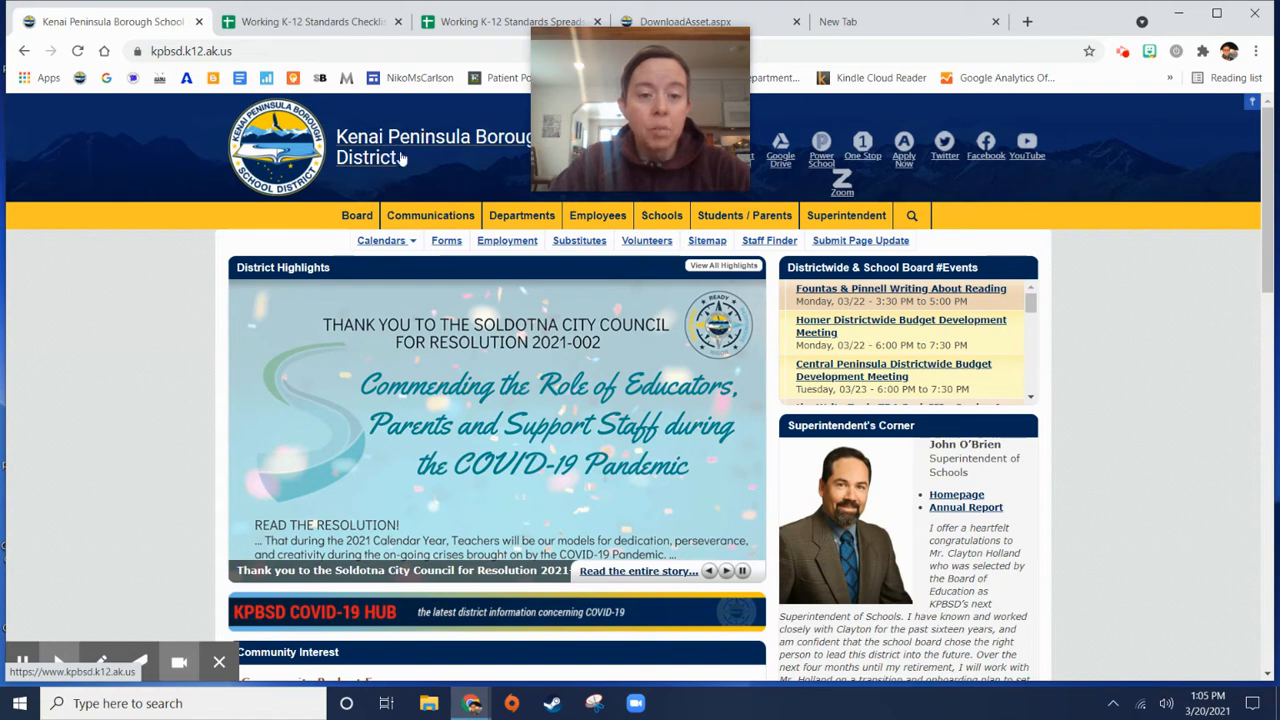
pyautogui.click(537, 222)
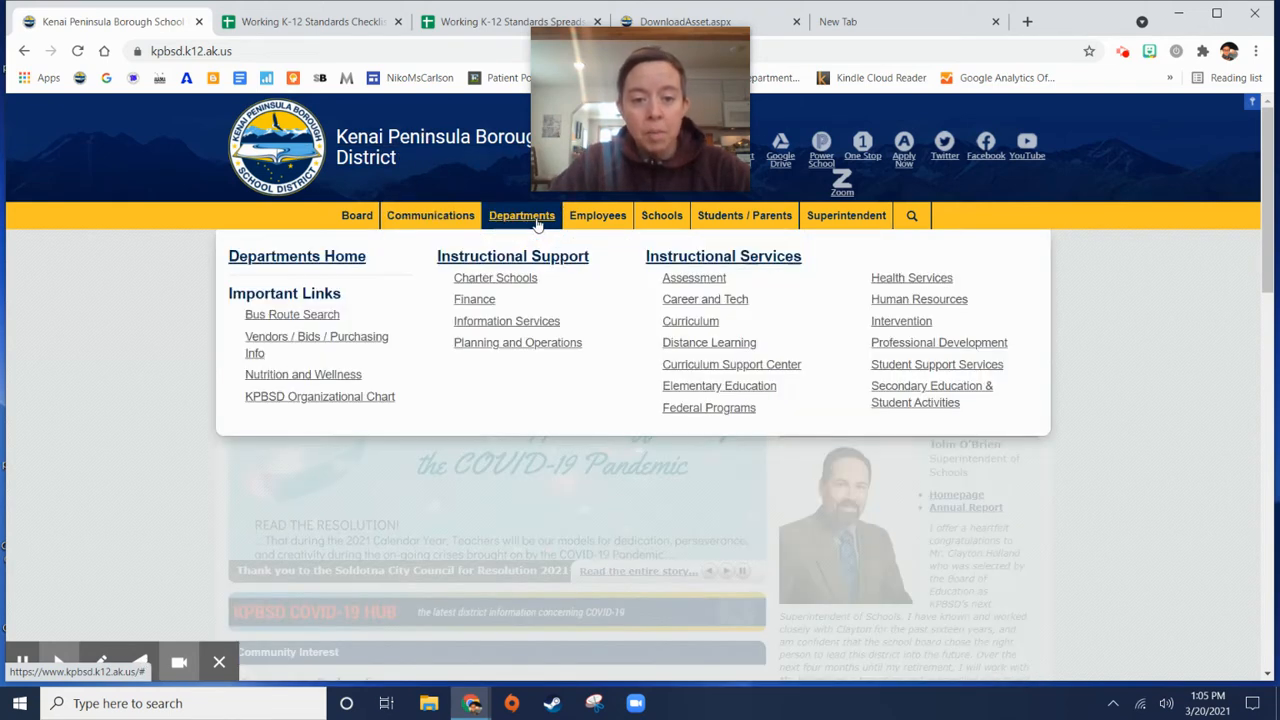
pyautogui.click(697, 331)
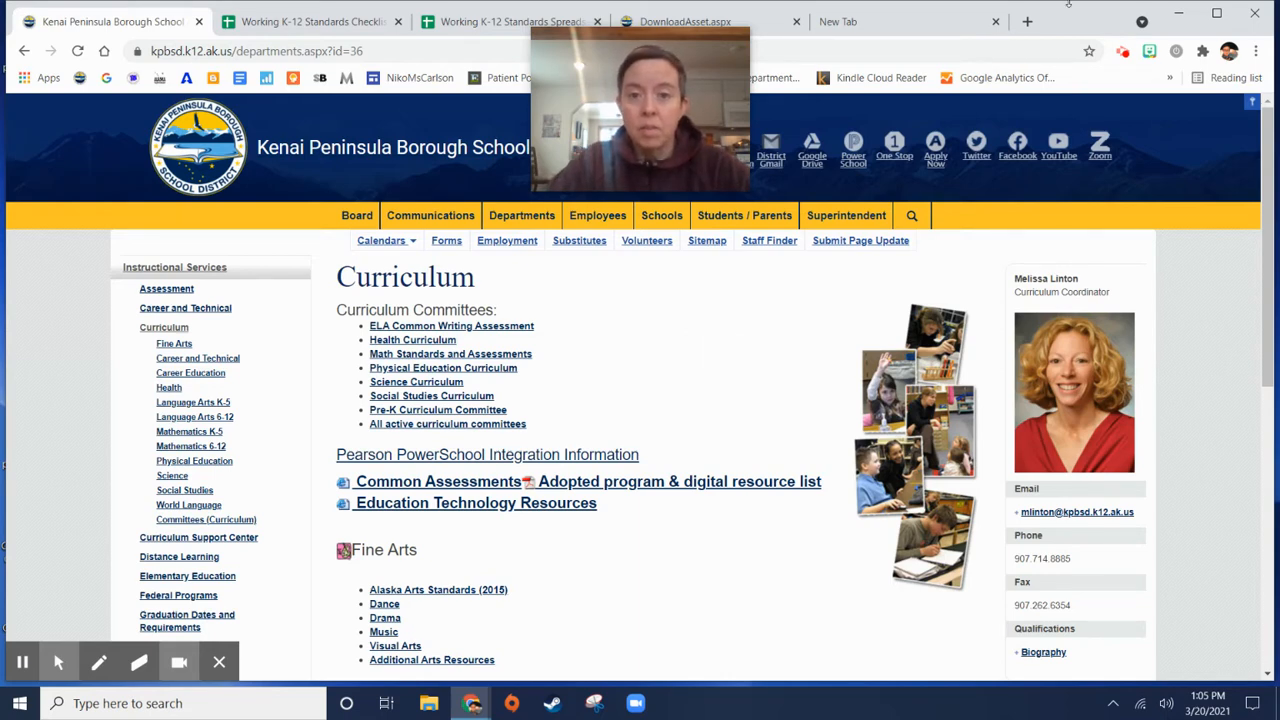
# Step: Search the web from the empty browser tab for "state of alaska department of education state standards"
pyautogui.click(880, 22)
pyautogui.click(322, 50)
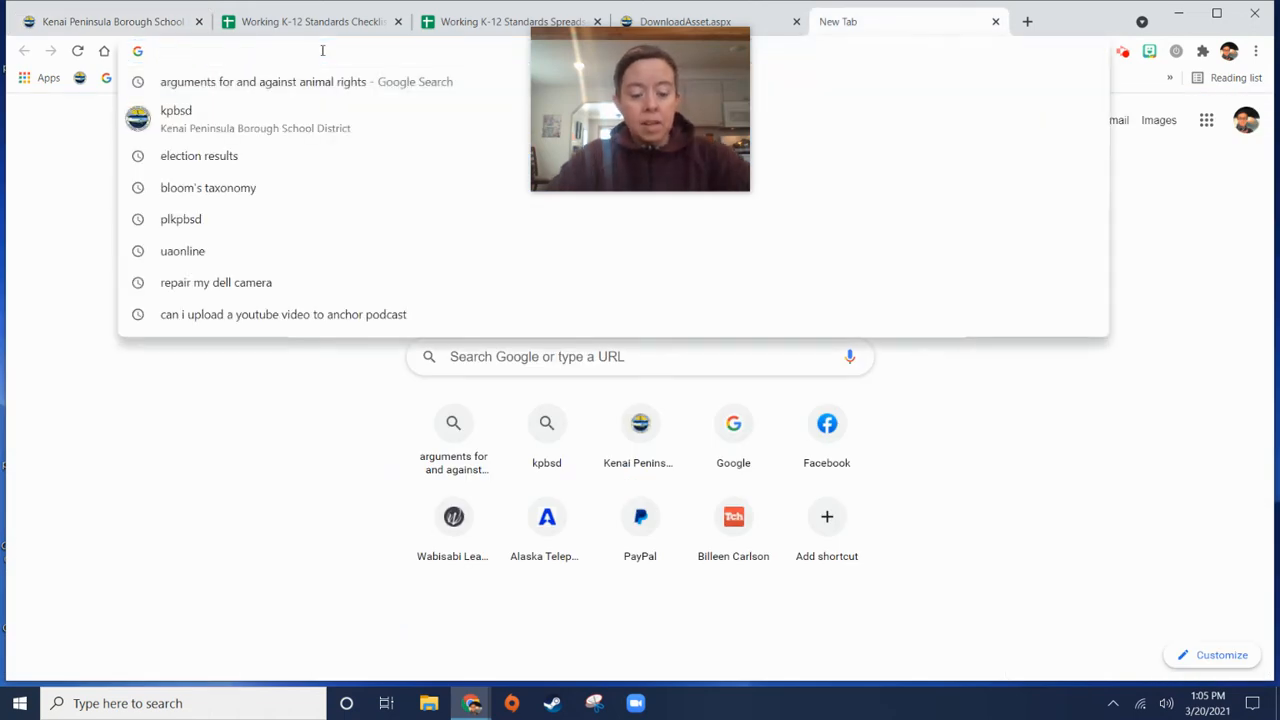
pyautogui.write('st')
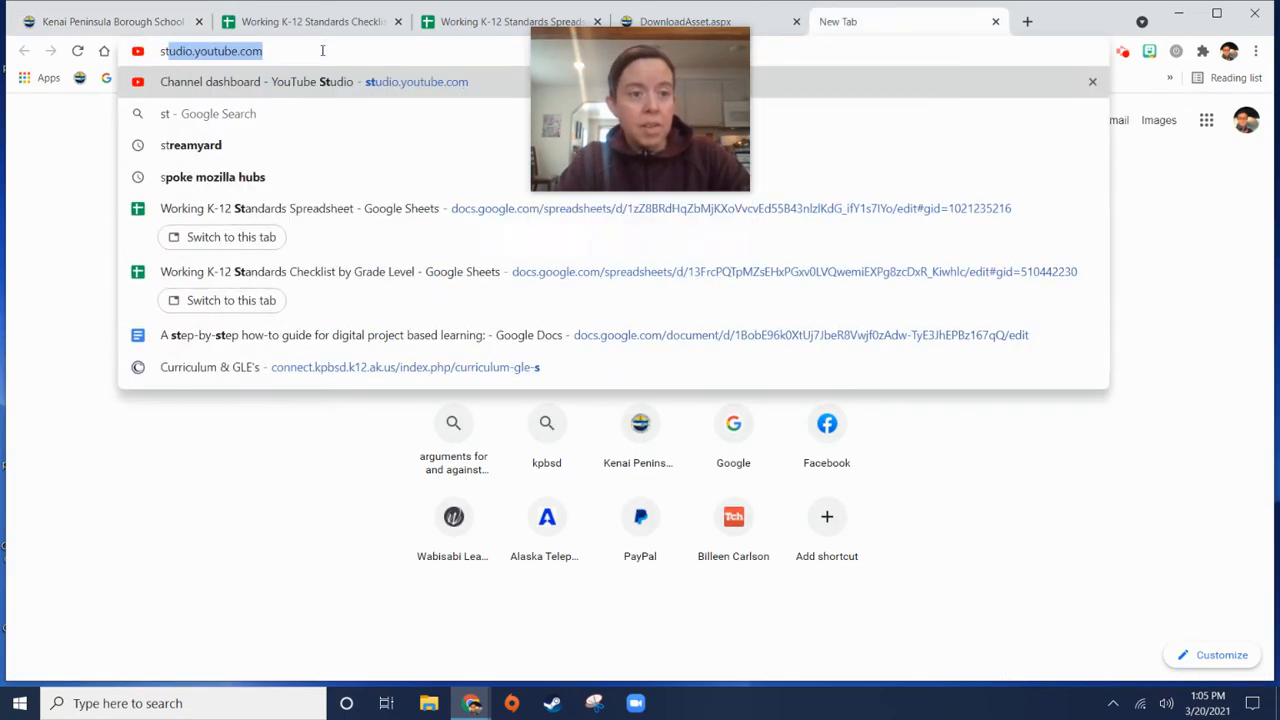
pyautogui.write('ate o')
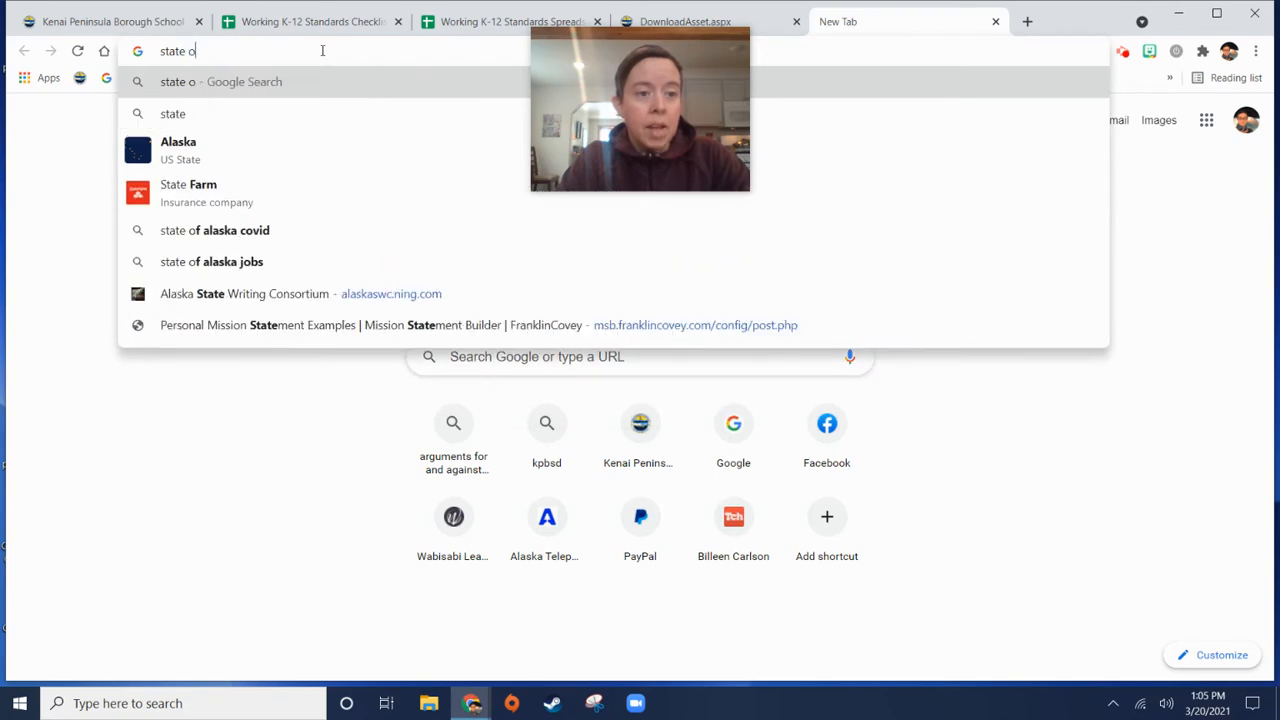
pyautogui.write('f alaska depr')
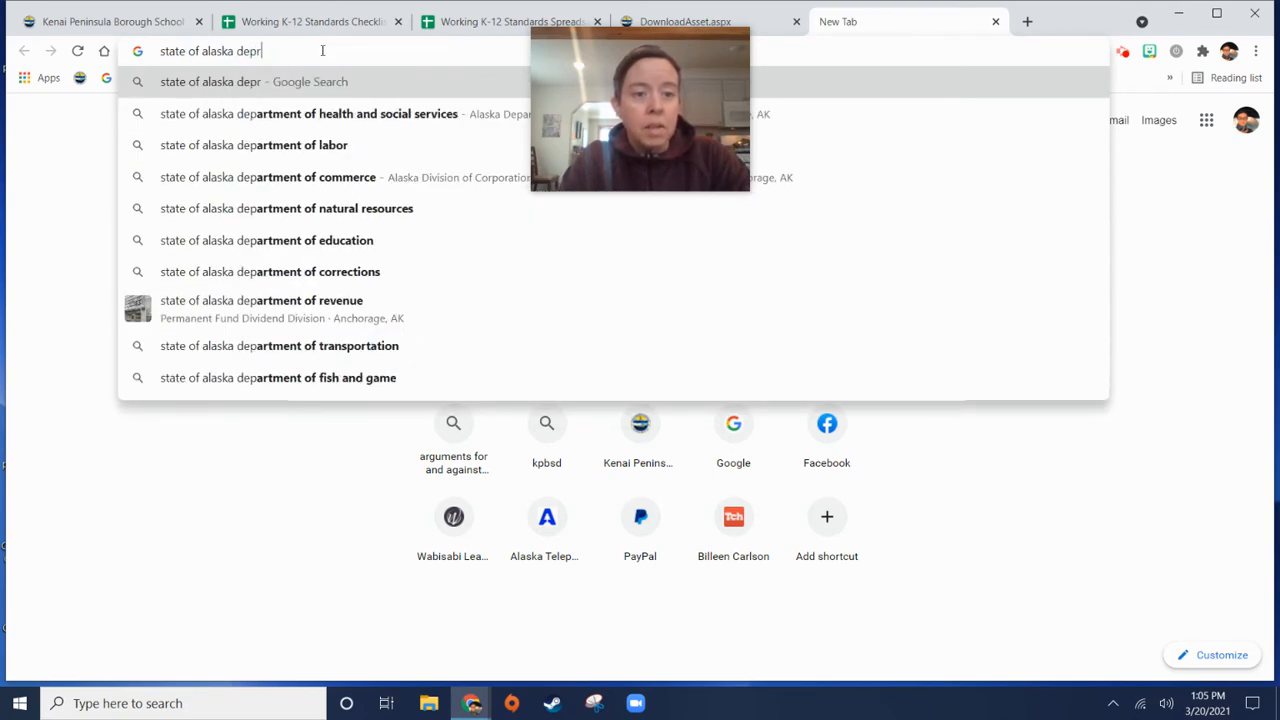
pyautogui.press('BackSpace')
pyautogui.write('t')
pyautogui.press('BackSpace')
pyautogui.write('a')
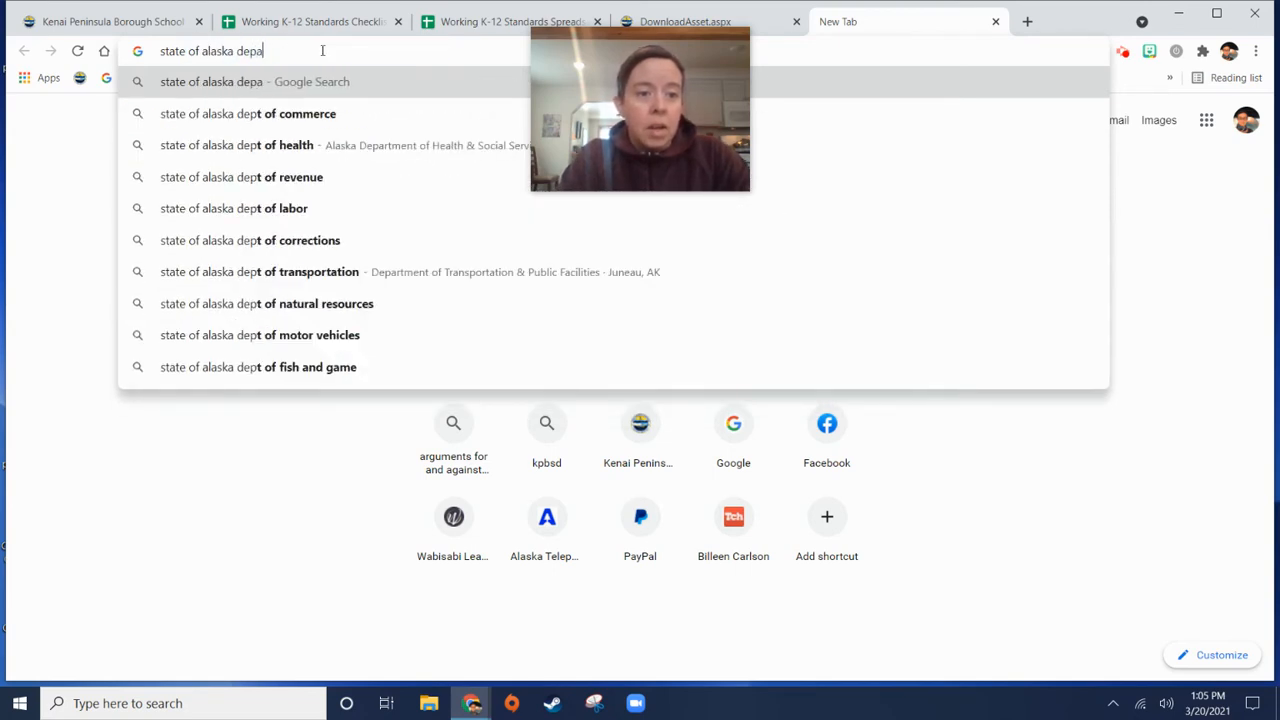
pyautogui.write('rtment of educaiton')
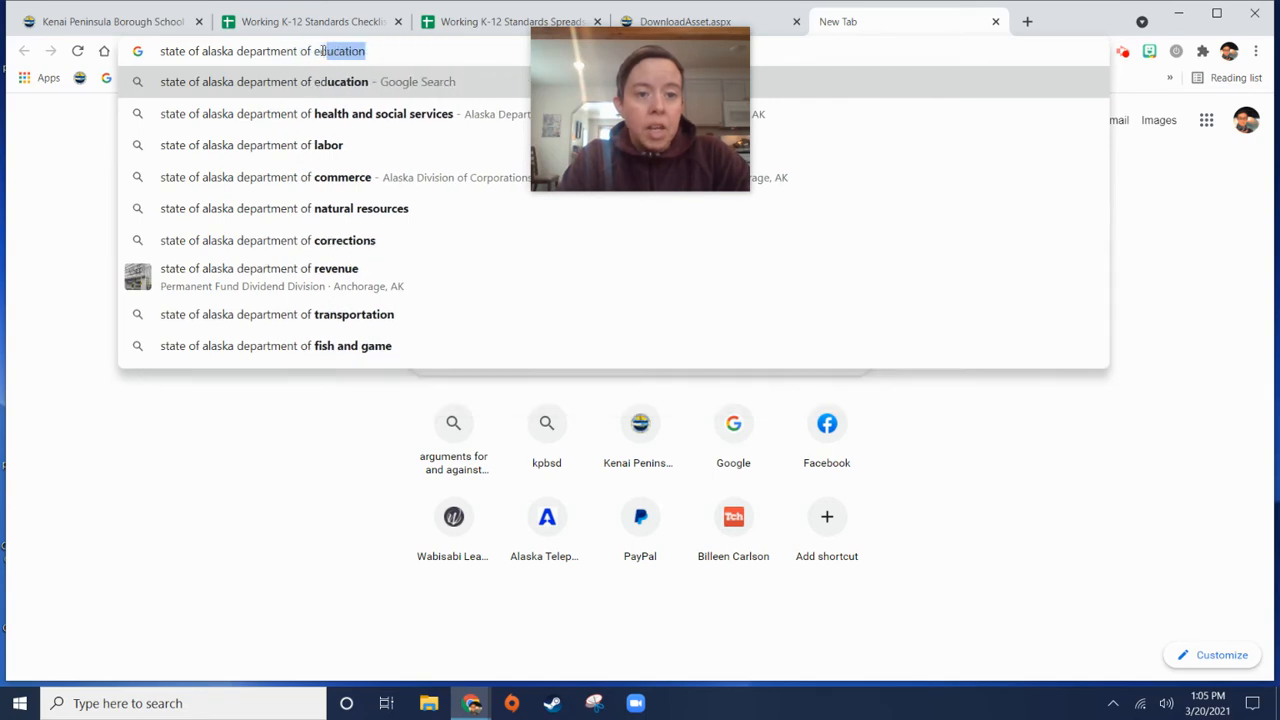
pyautogui.press('BackSpace')
pyautogui.press('BackSpace')
pyautogui.press('BackSpace')
pyautogui.press('BackSpace')
pyautogui.press('BackSpace')
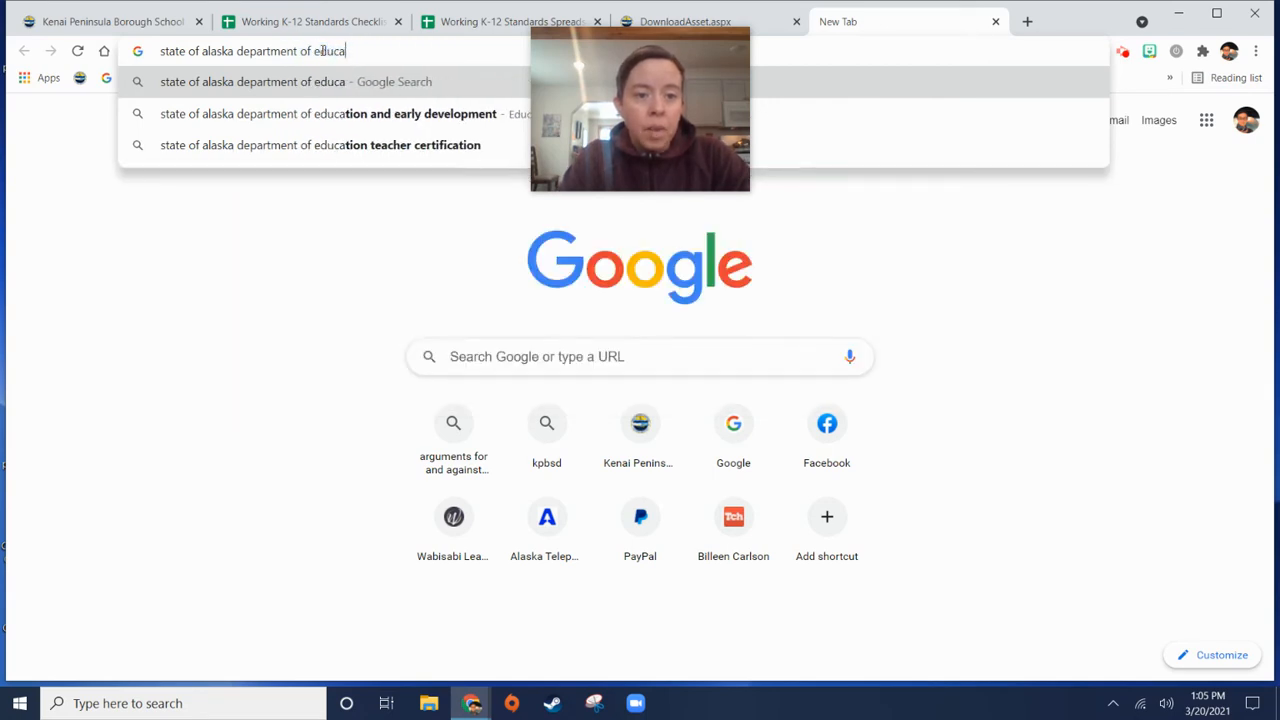
pyautogui.write('tion state standards')
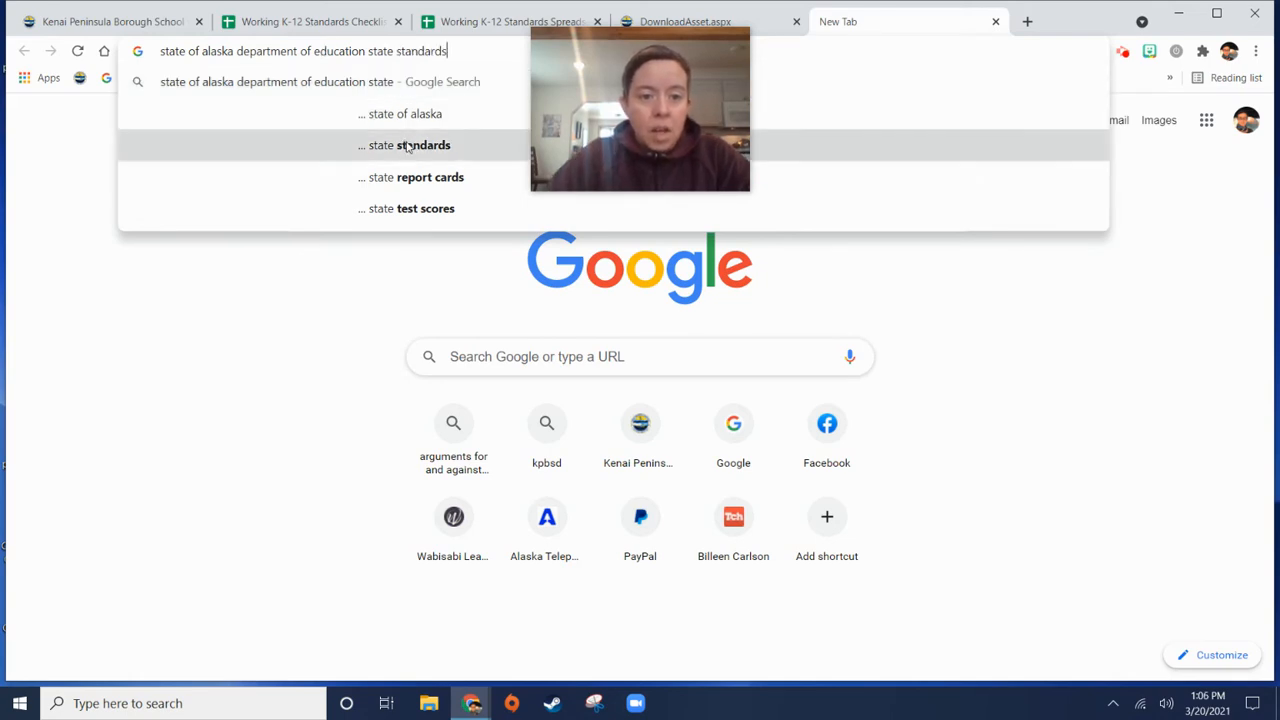
pyautogui.click(410, 145)
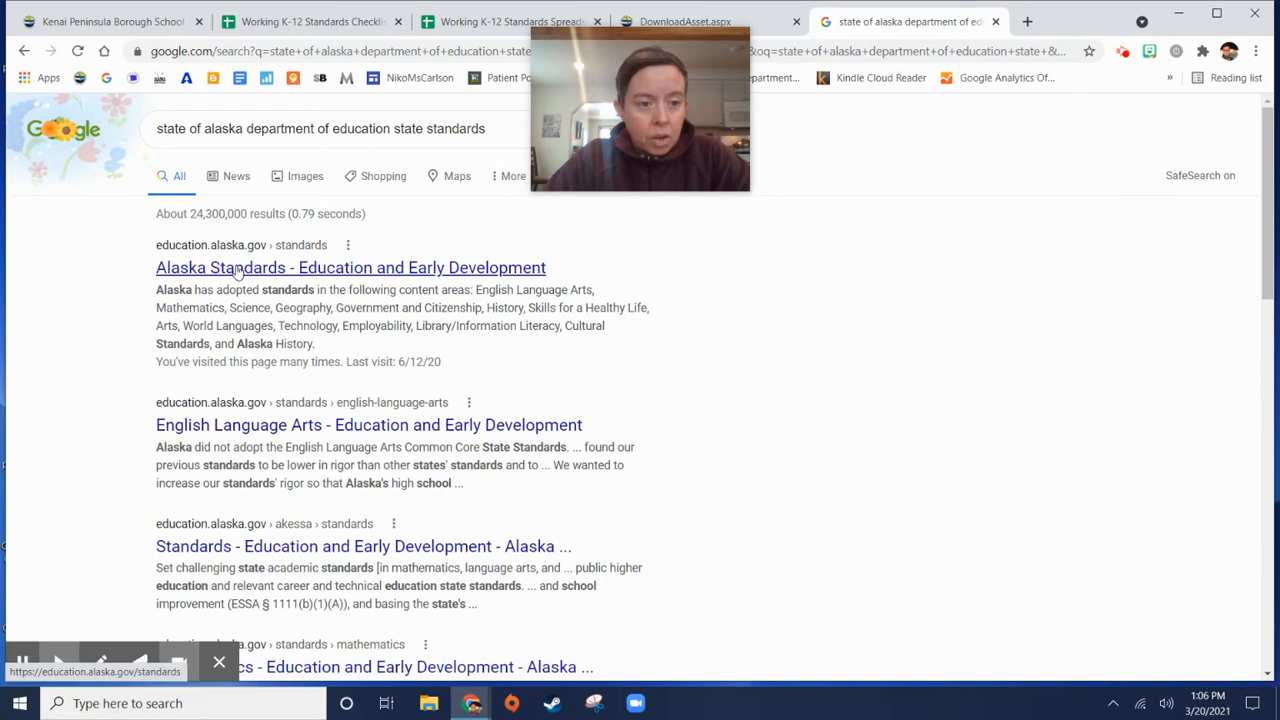
# Step: Open the Alaska Standards page from the search results and look over its overview and subject-specific standards links
pyautogui.click(239, 271)
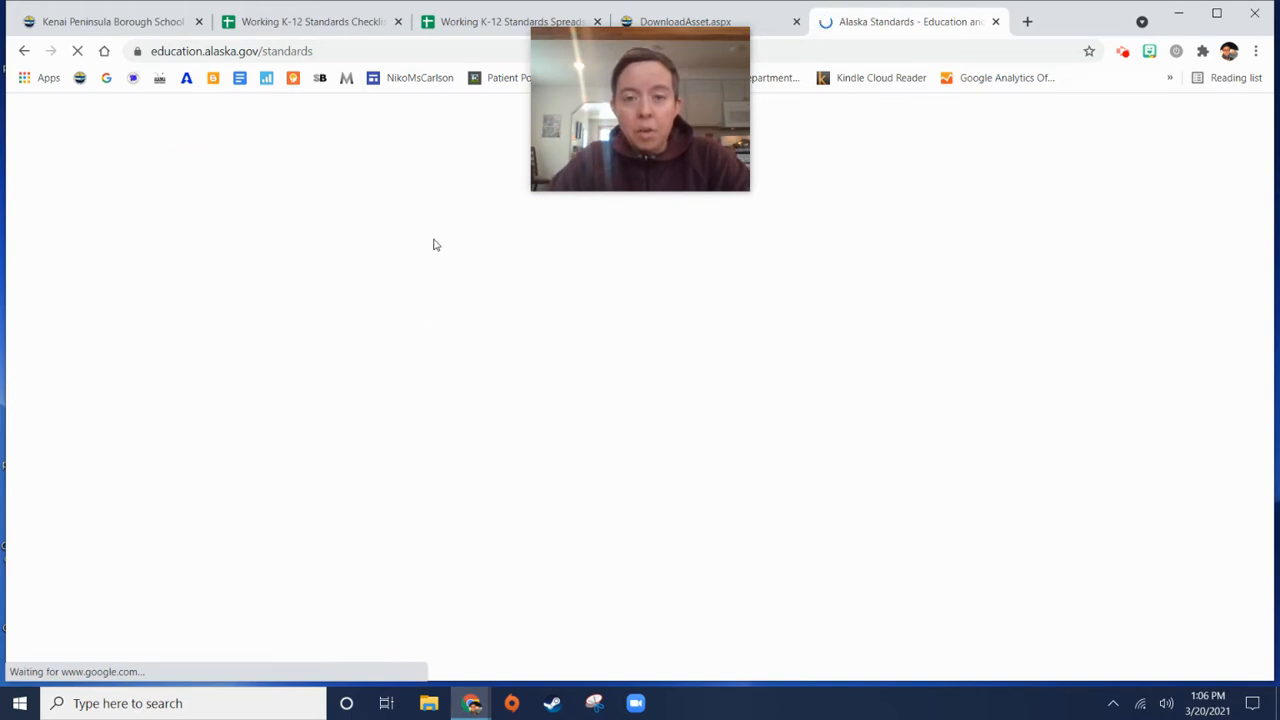
pyautogui.scroll(-1, 600, 493)
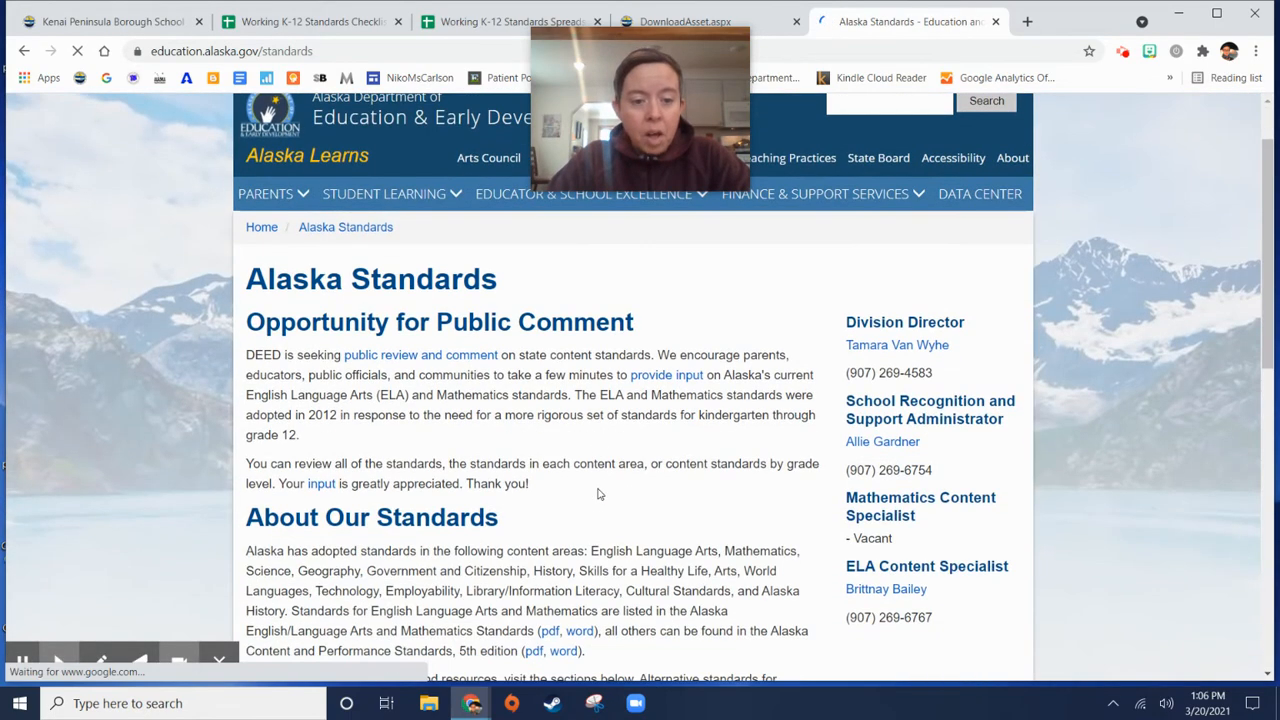
pyautogui.scroll(-3, 599, 494)
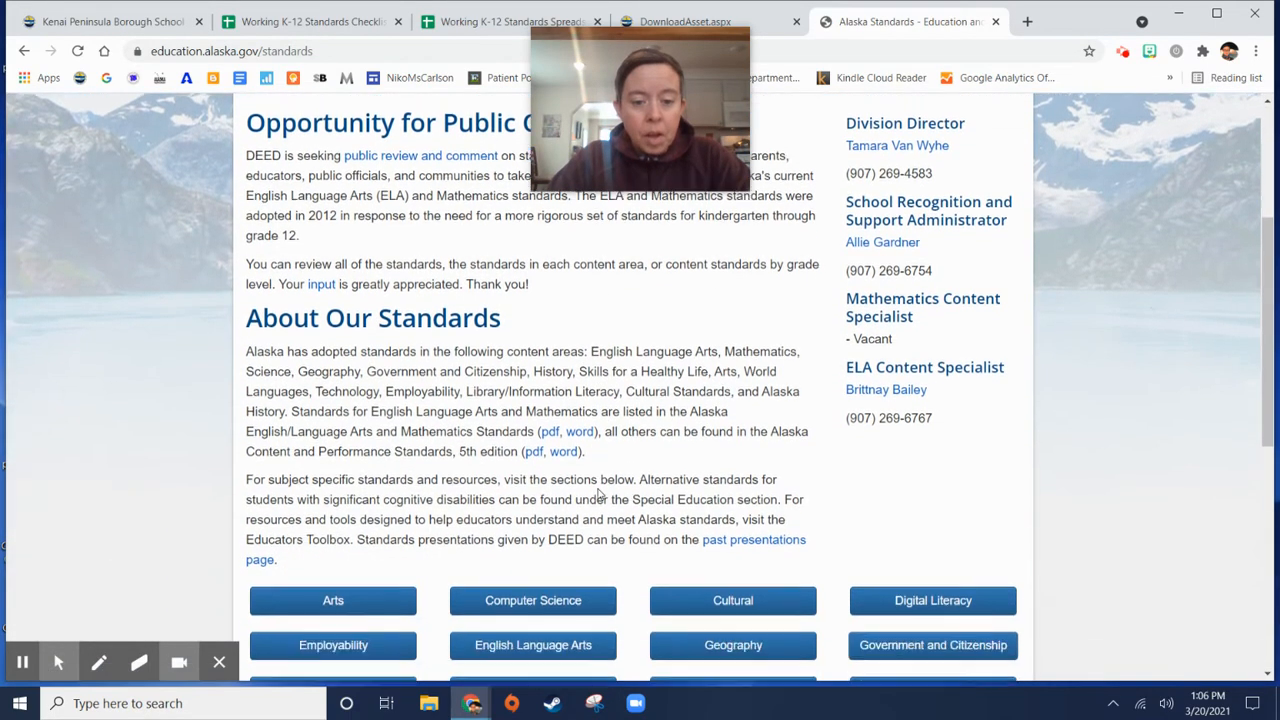
pyautogui.scroll(-1, 366, 486)
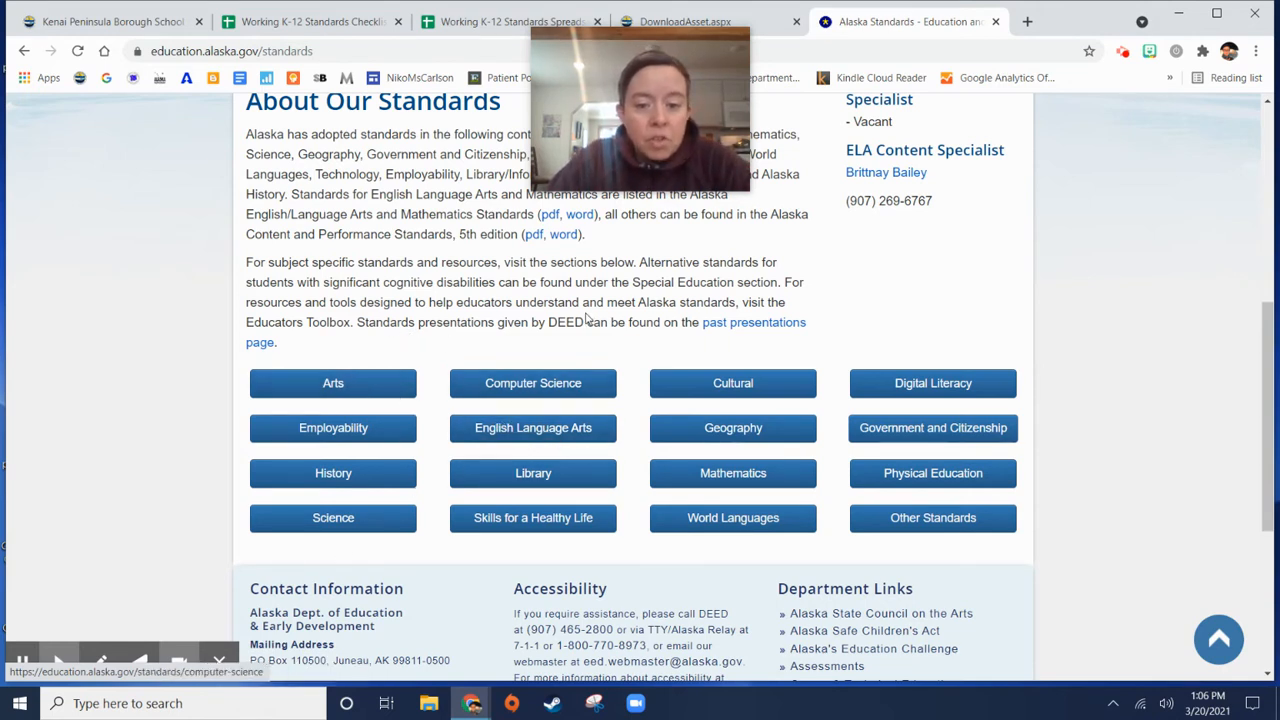
pyautogui.scroll(2, 408, 330)
pyautogui.scroll(2, 406, 320)
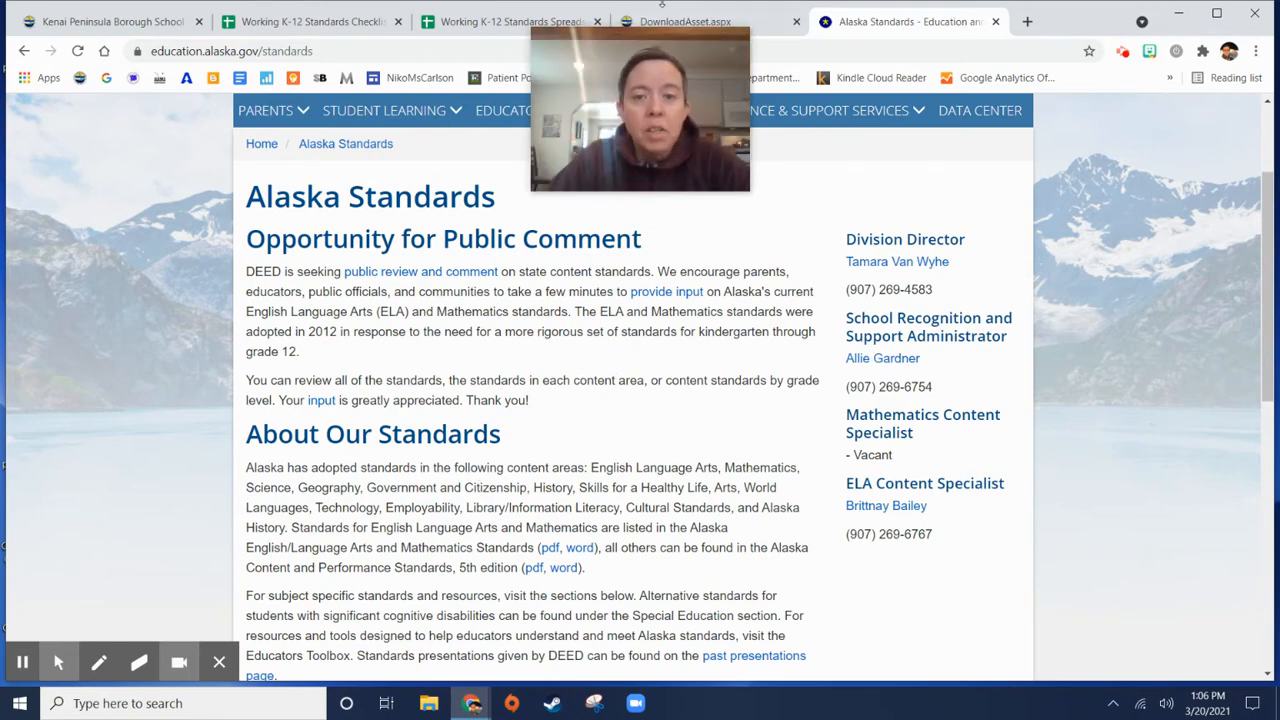
# Step: Return to the Kenai Peninsula Borough School District Curriculum page and look over its subject-area links
pyautogui.click(85, 20)
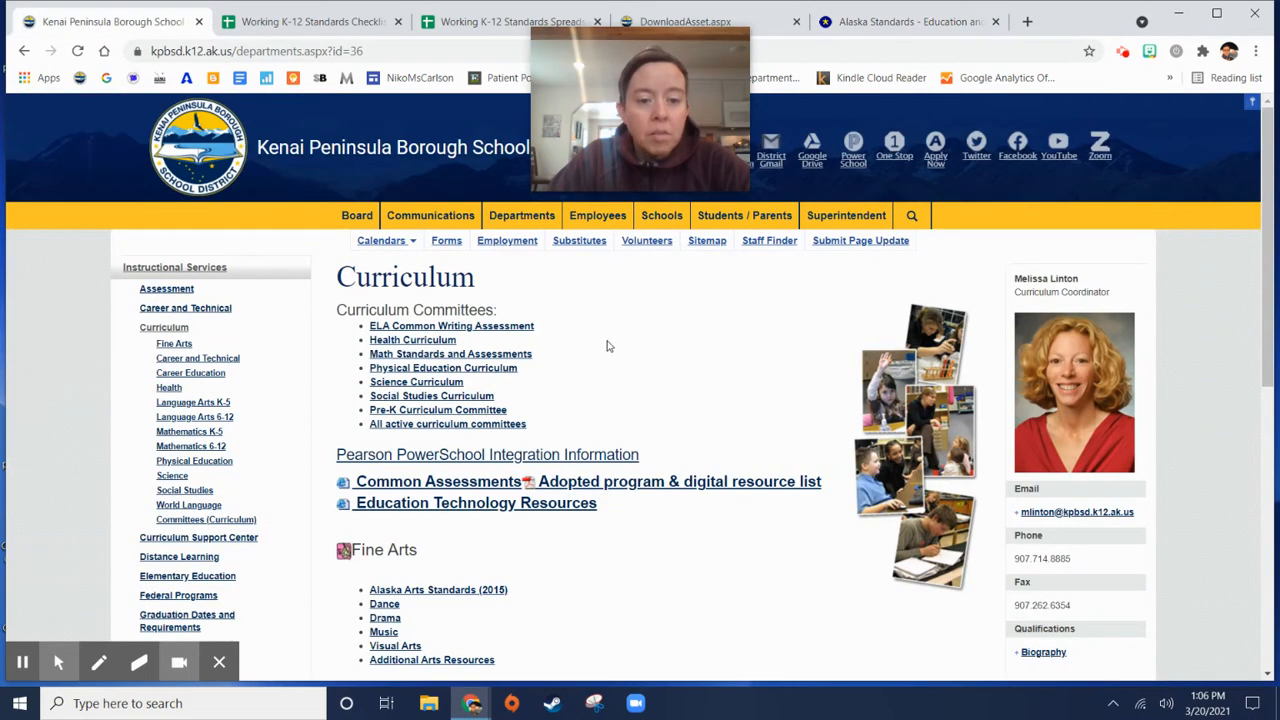
pyautogui.scroll(-1, 596, 384)
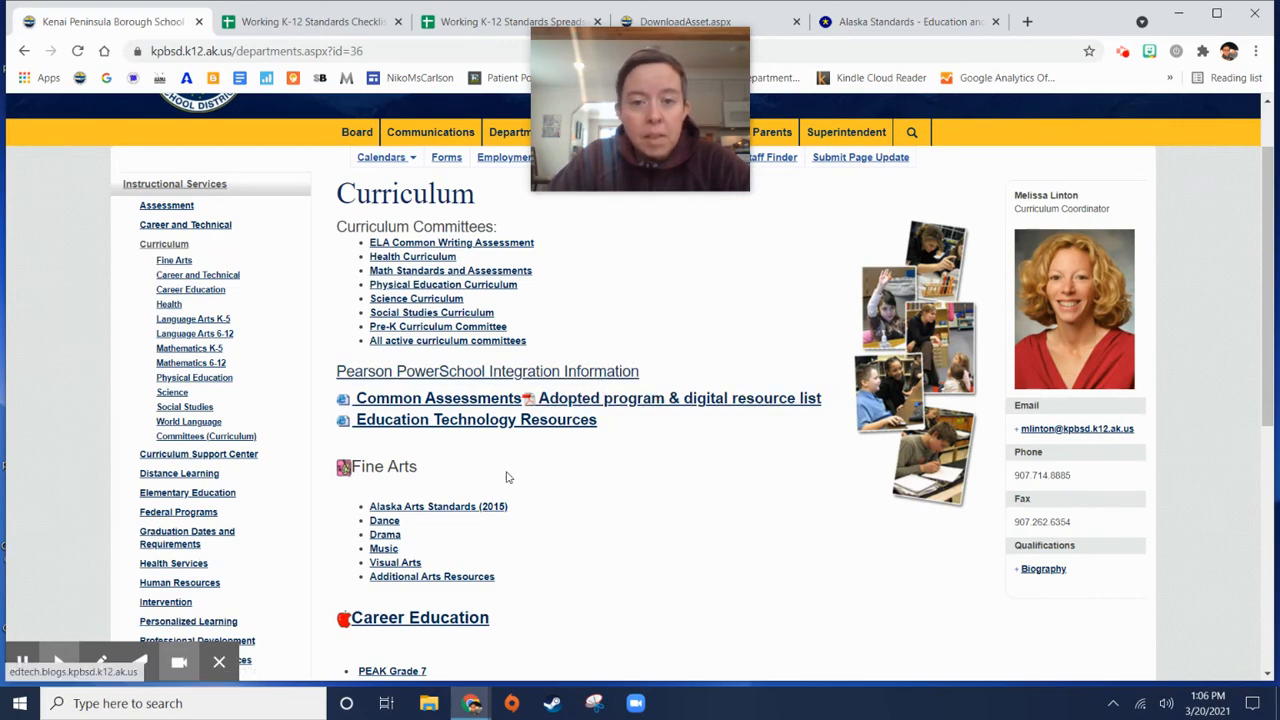
pyautogui.scroll(-3, 507, 478)
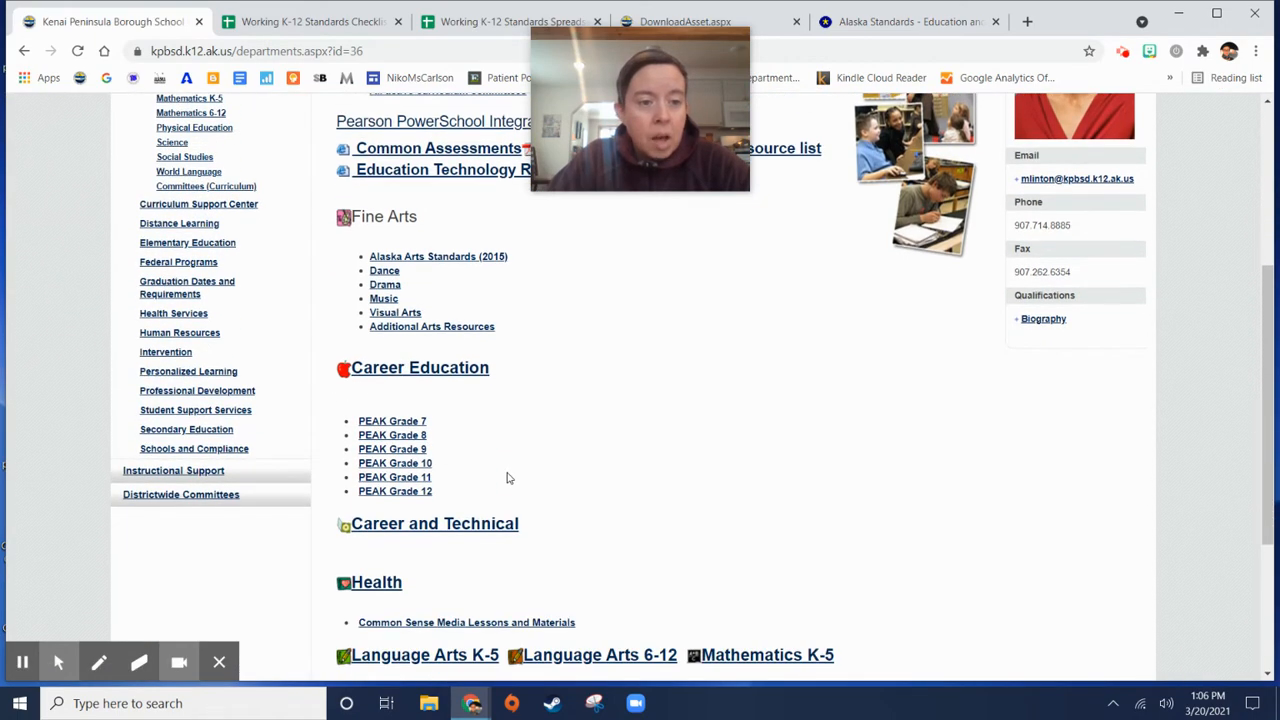
pyautogui.scroll(2, 507, 478)
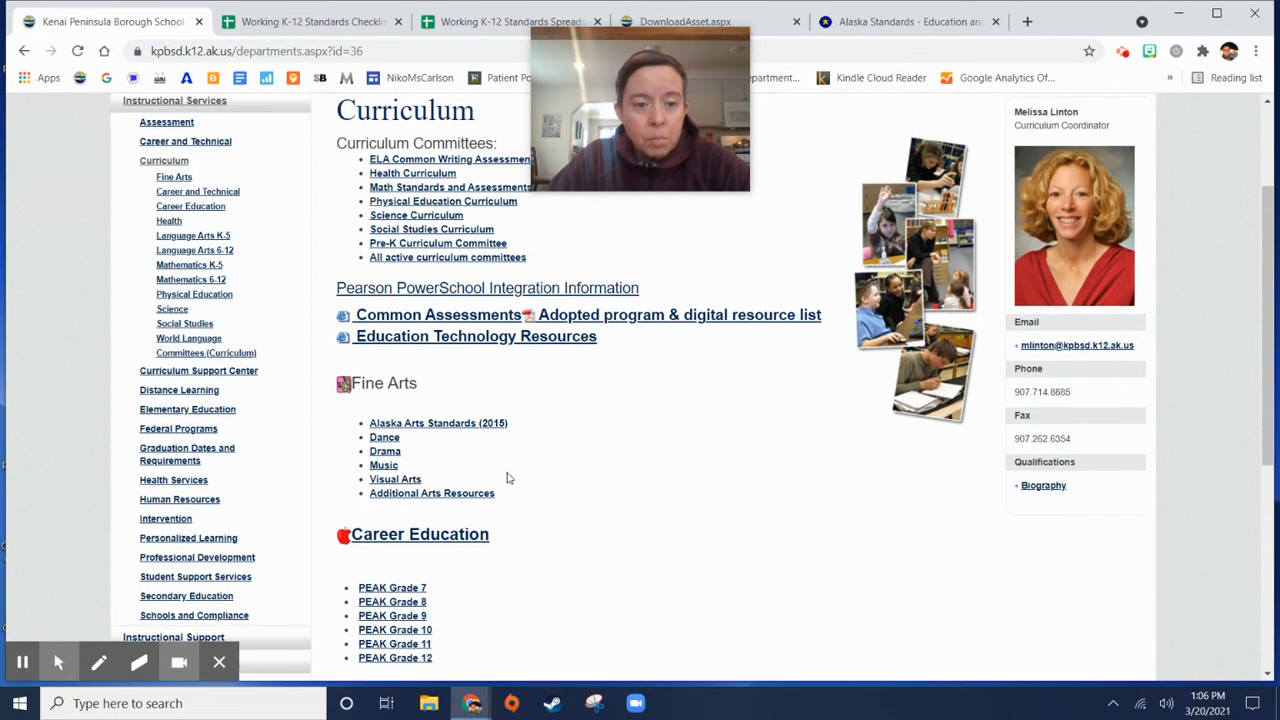
pyautogui.scroll(-5, 671, 534)
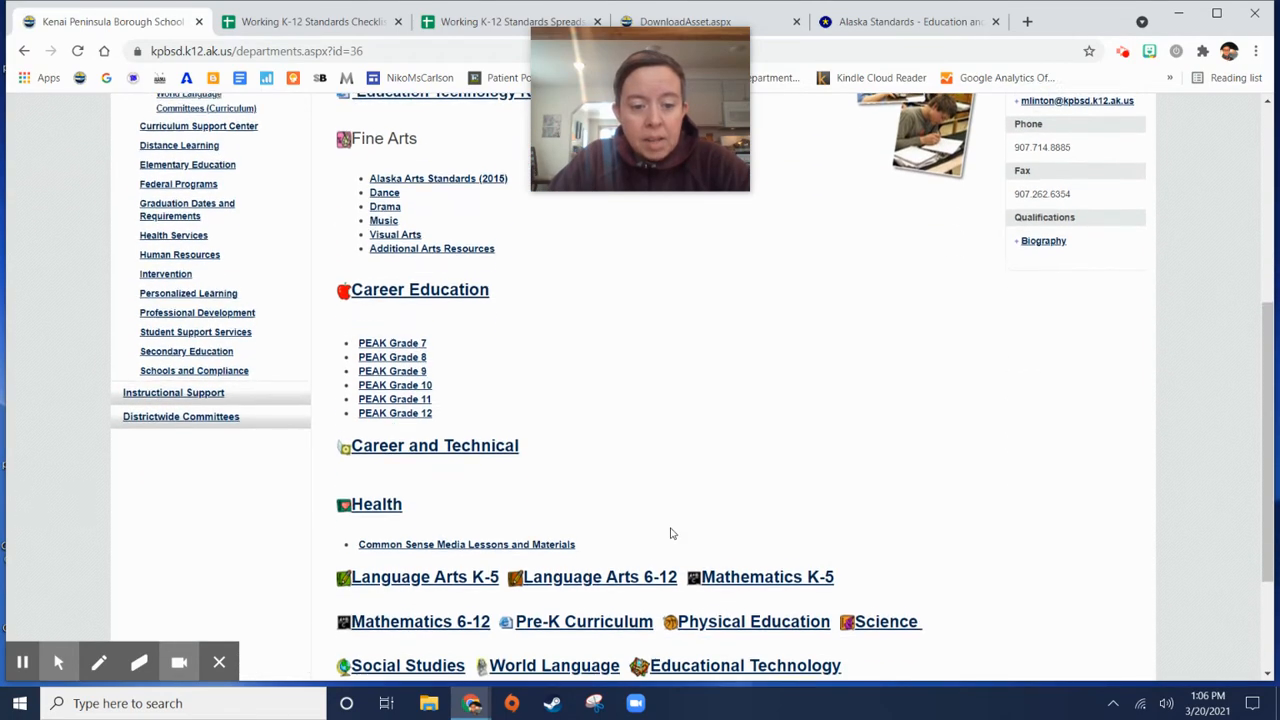
pyautogui.scroll(6, 671, 534)
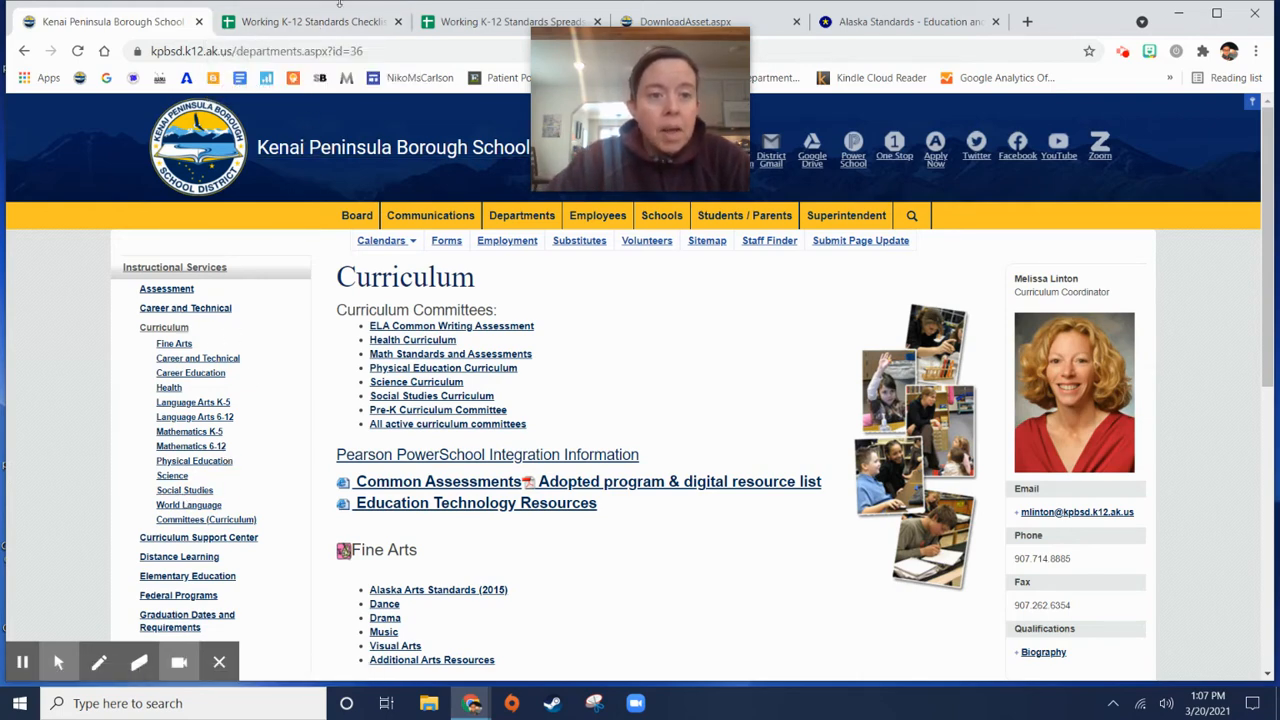
# Step: View the district's 4th grade speaking and listening document and open the K-12 Speaking & Listening sheet of the Working K-12 Standards Spreadsheet
pyautogui.click(763, 26)
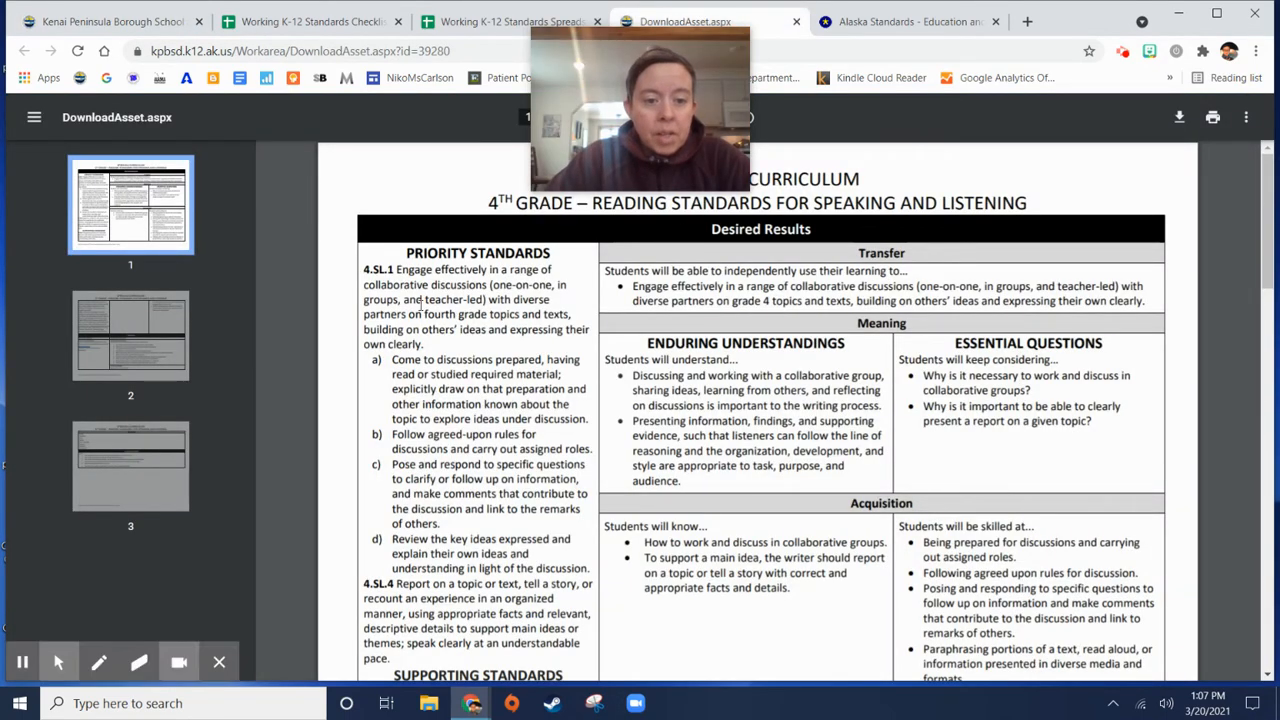
pyautogui.click(484, 24)
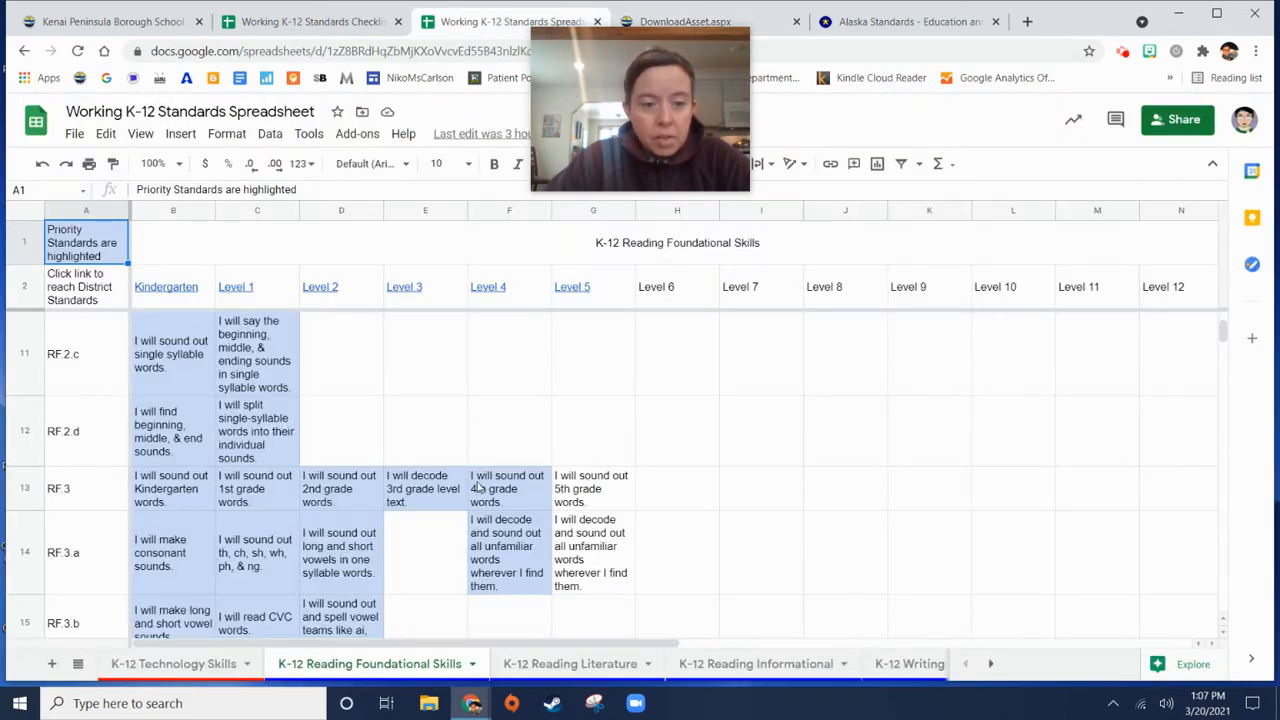
pyautogui.click(990, 665)
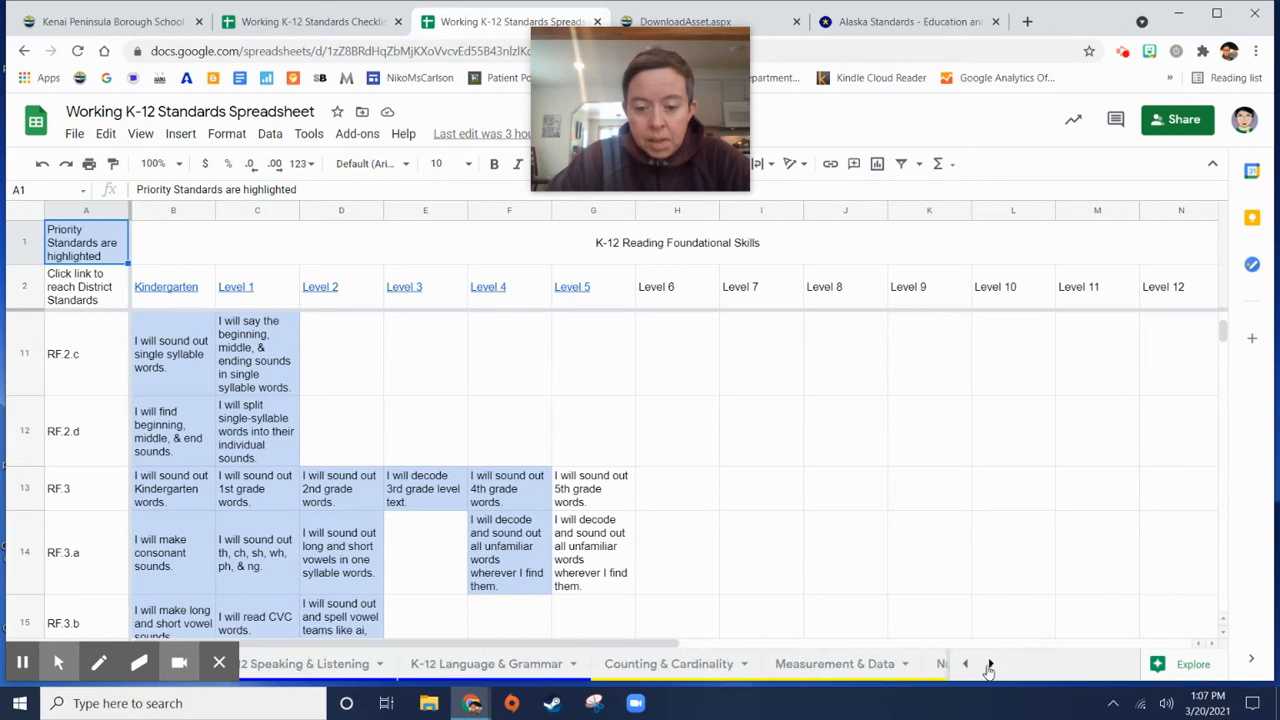
pyautogui.click(341, 665)
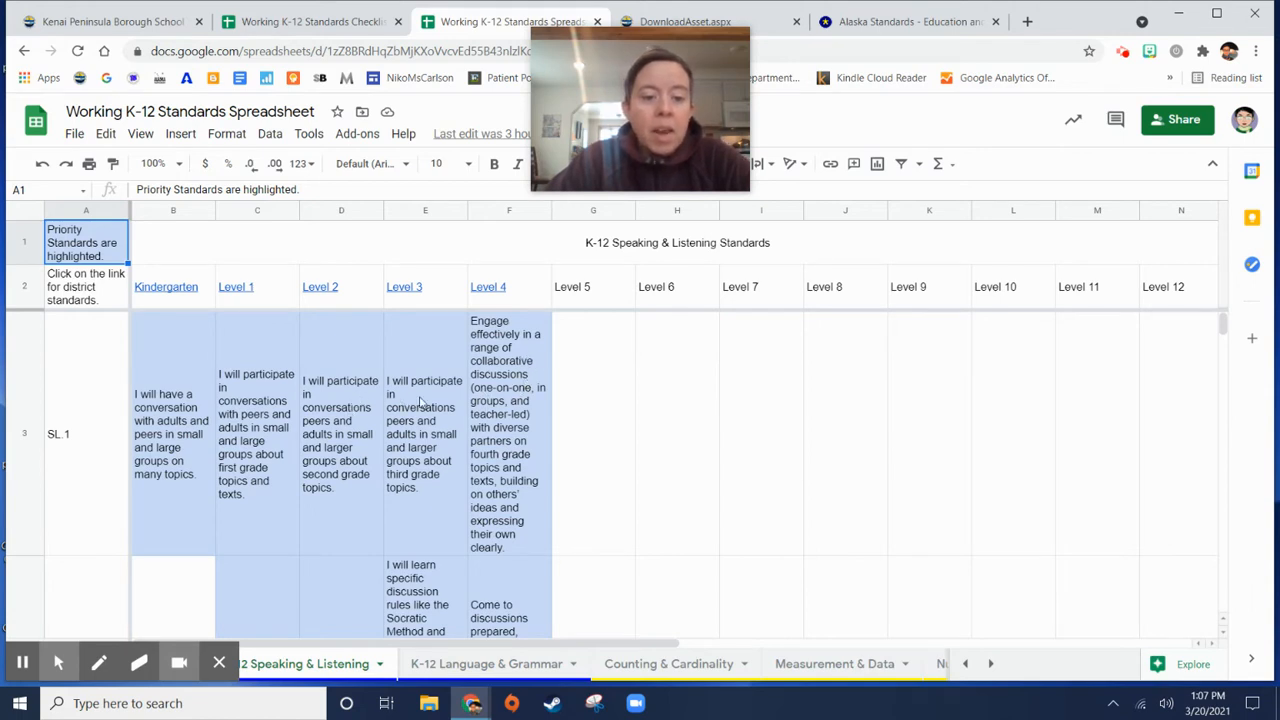
# Step: Open the Level 4 SL.1 standard in cell F3 to view its full wording and leave it without editing
pyautogui.click(495, 370)
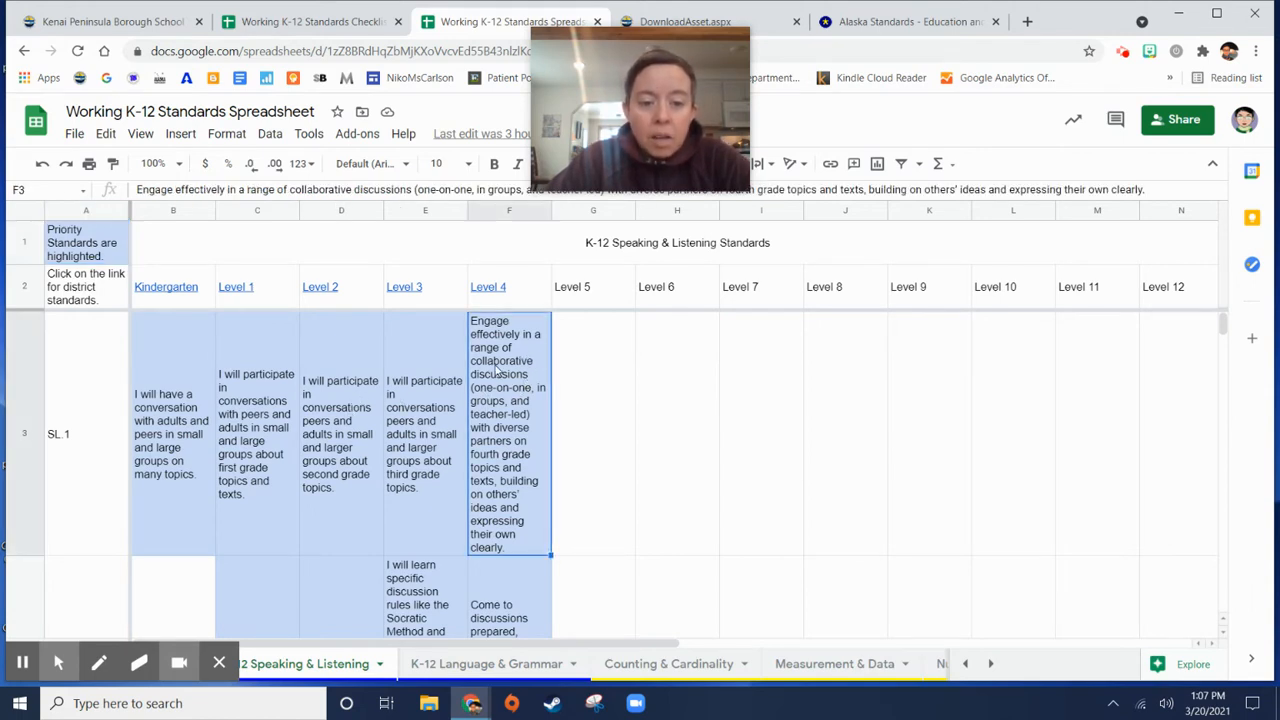
pyautogui.doubleClick(495, 370)
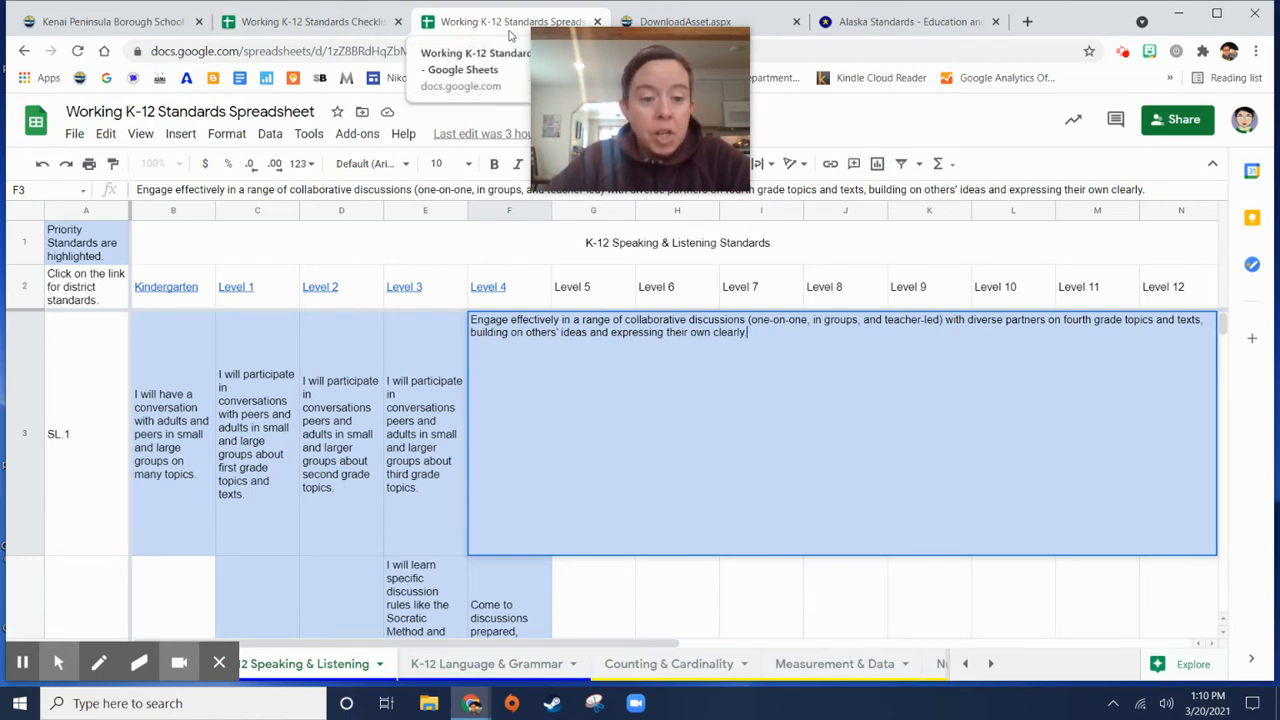
pyautogui.click(560, 635)
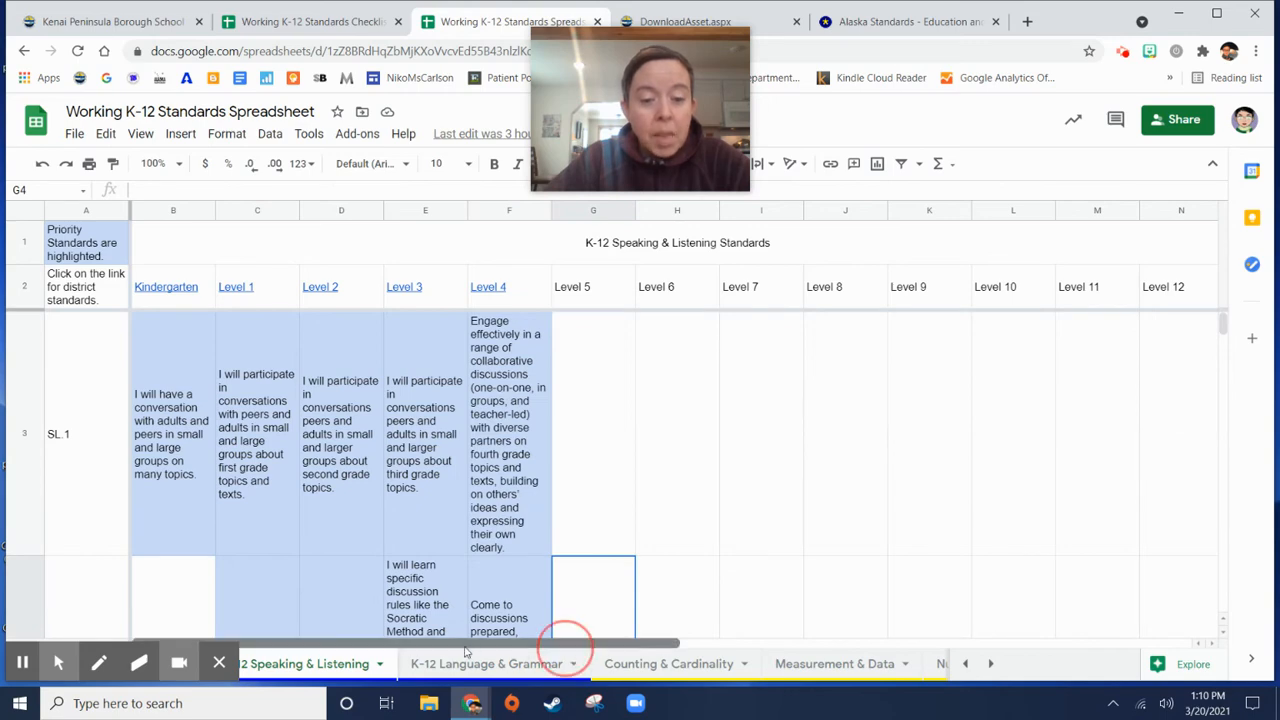
# Step: Switch to the Working K-12 Standards Checklist by Grade Level and look over the 4th grade technology standards and the list of grade-level sheets
pyautogui.click(315, 21)
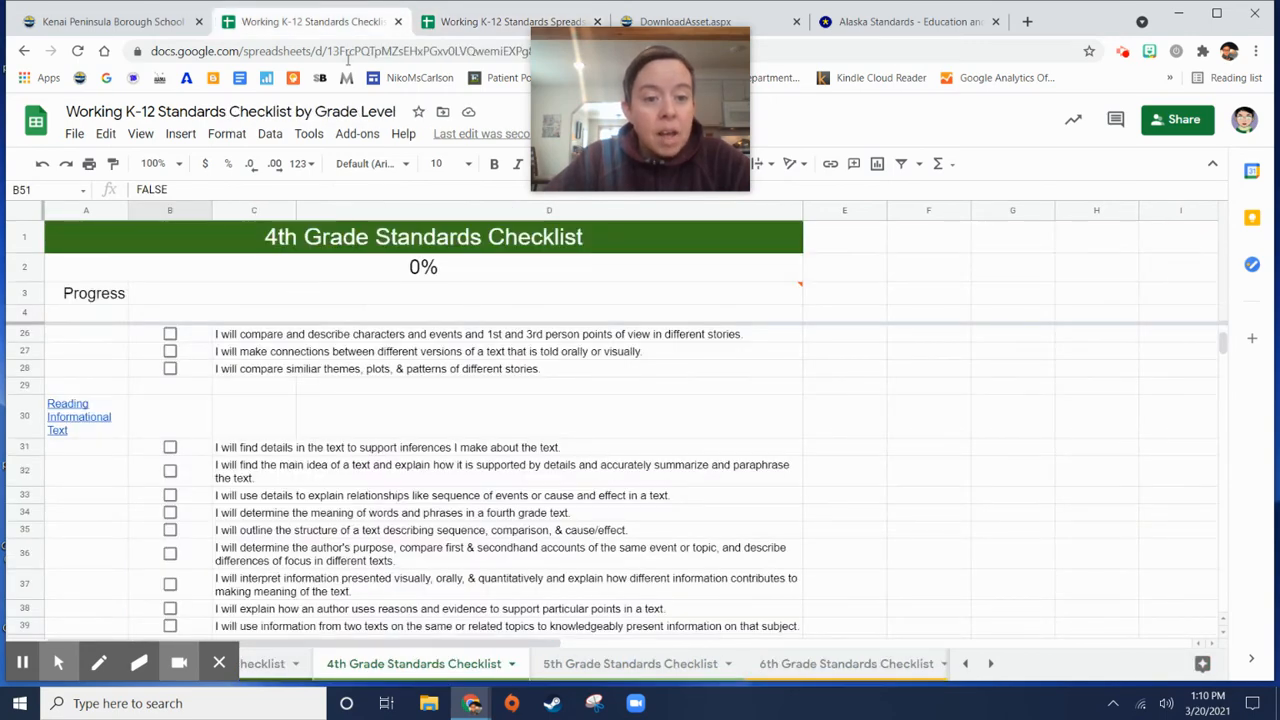
pyautogui.scroll(3, 388, 460)
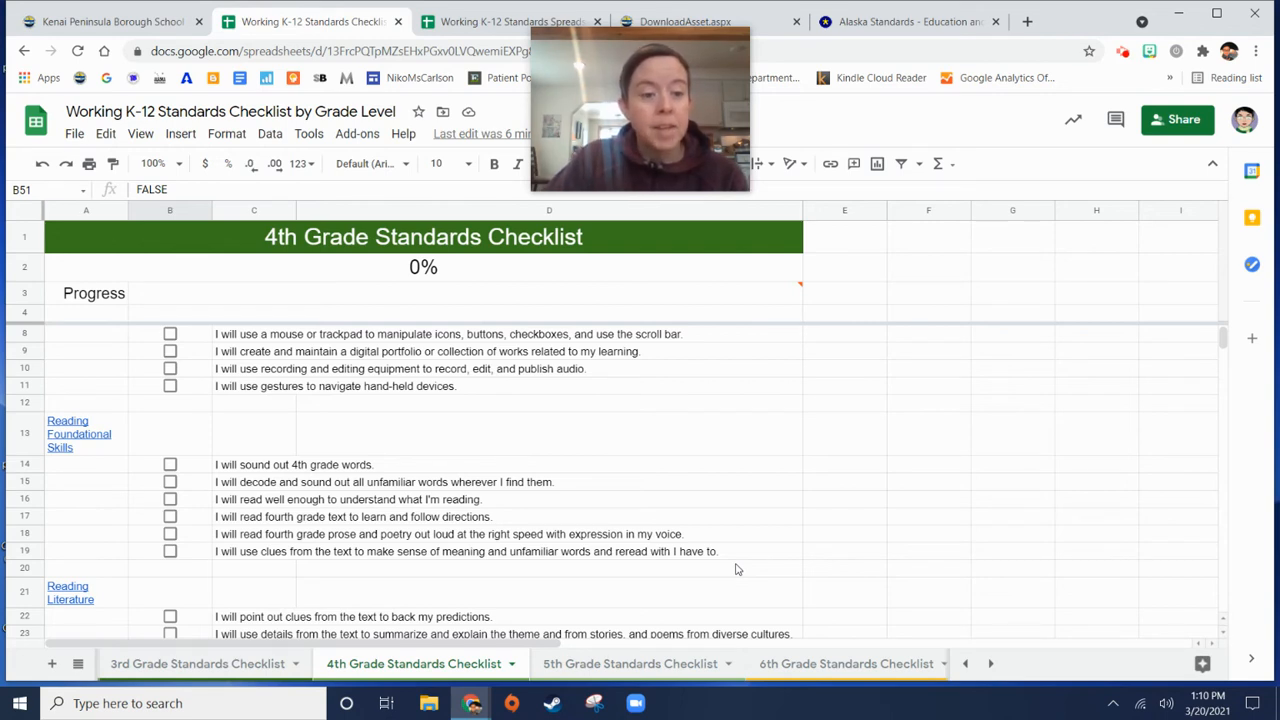
pyautogui.scroll(1, 449, 531)
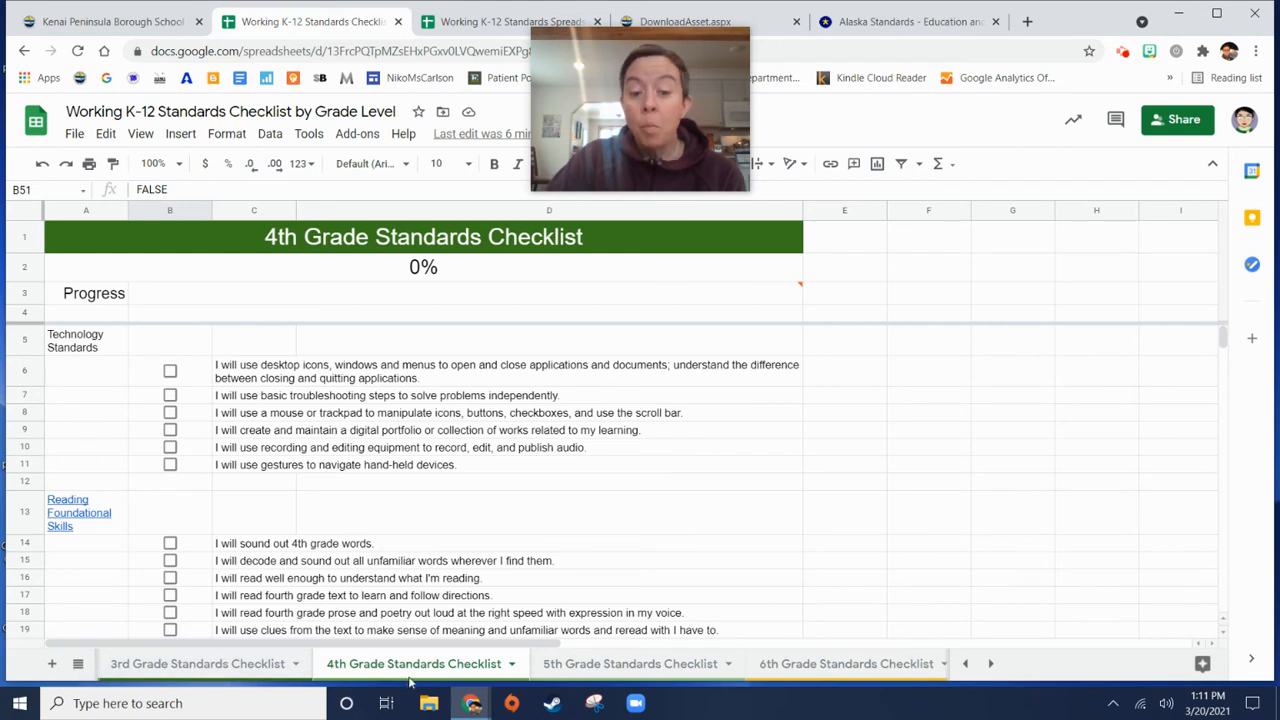
pyautogui.click(78, 664)
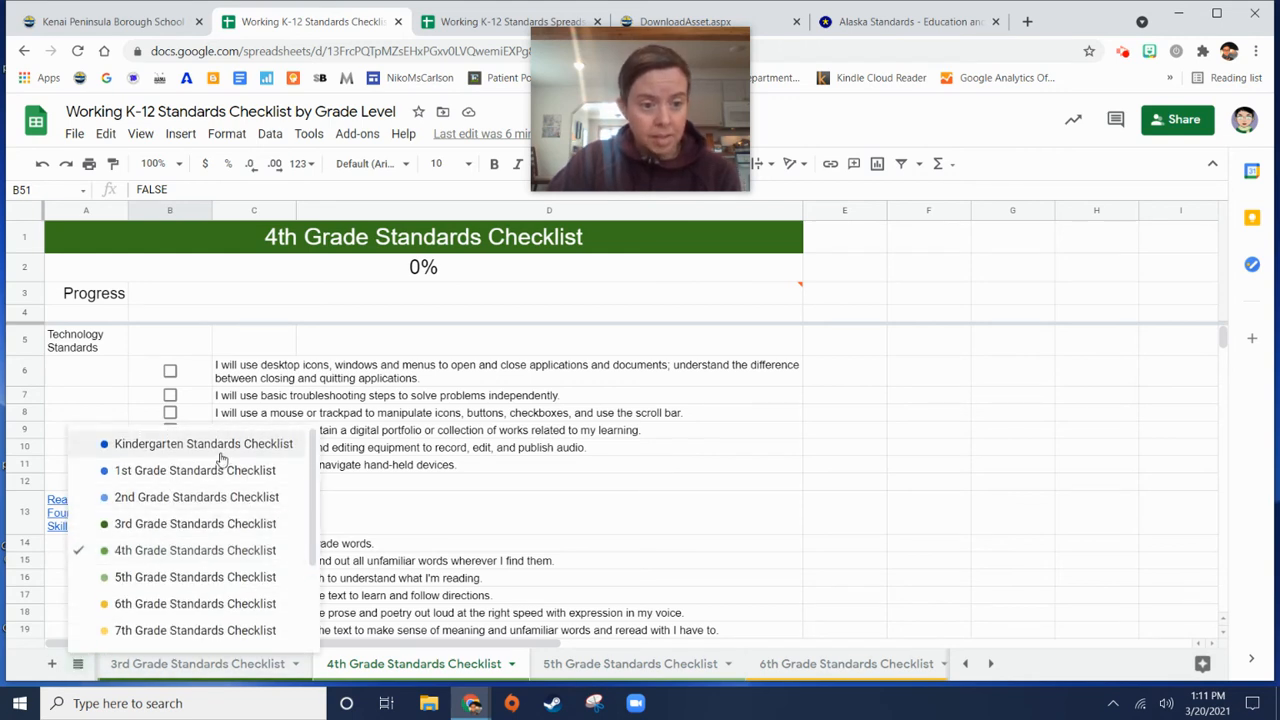
pyautogui.scroll(-1, 244, 460)
pyautogui.scroll(-2, 244, 478)
pyautogui.scroll(3, 243, 475)
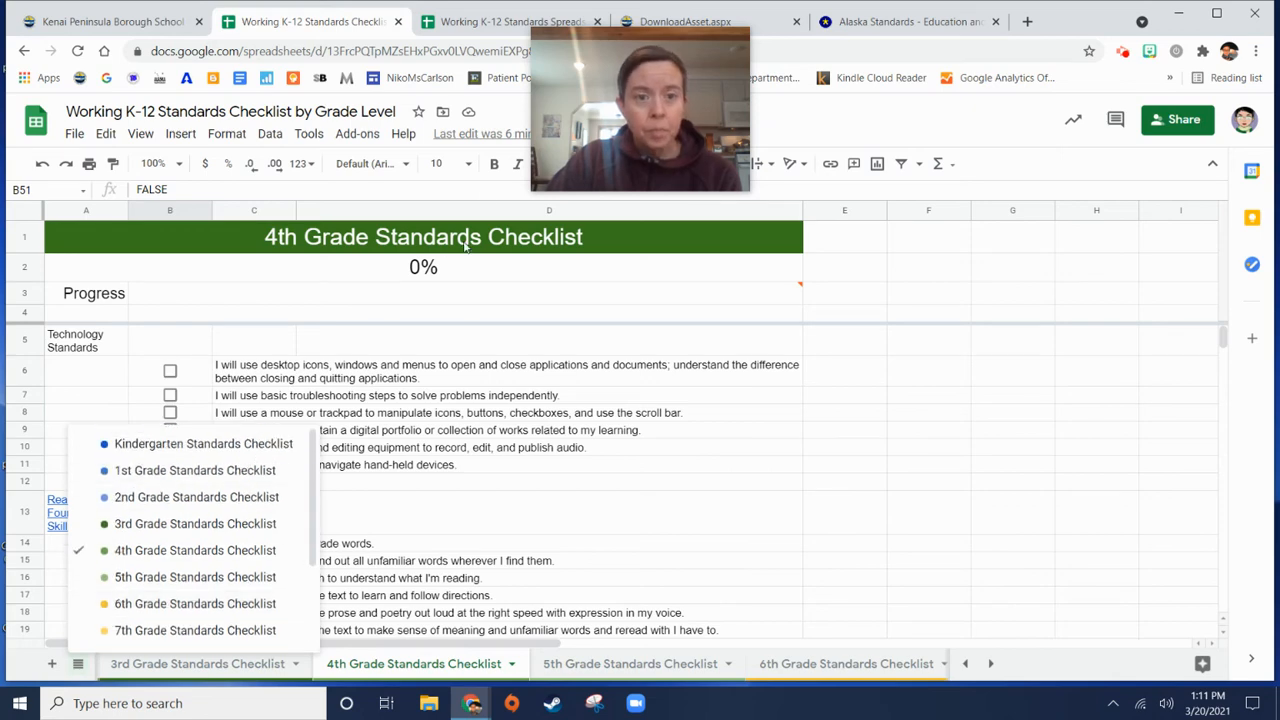
# Step: Return to the Working K-12 Standards Spreadsheet and open its K-12 Technology Skills sheet from the list of all sheets
pyautogui.click(493, 22)
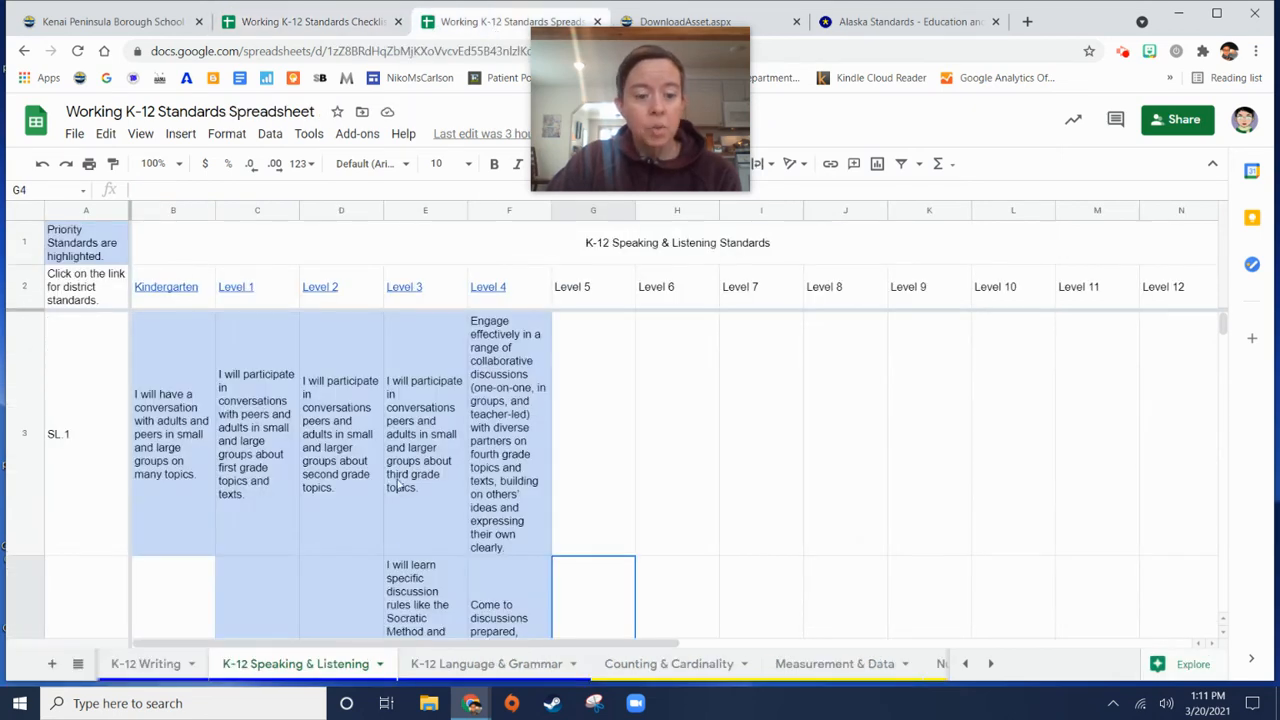
pyautogui.click(78, 664)
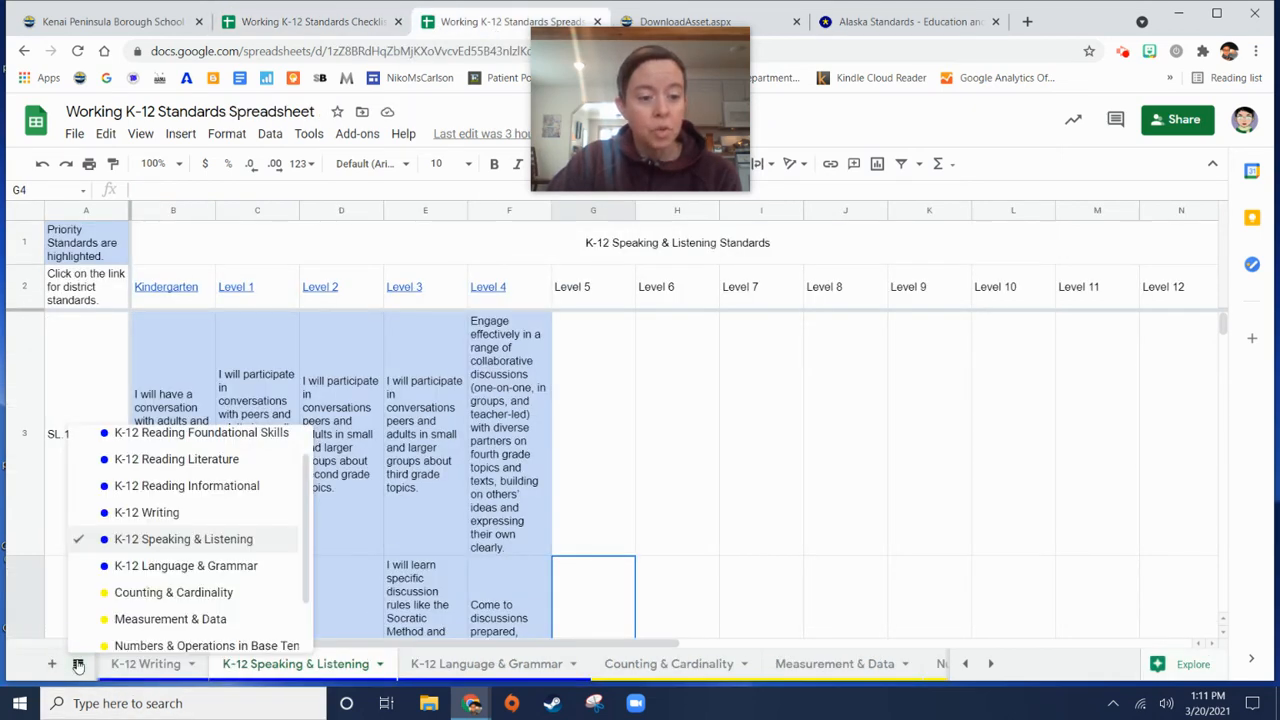
pyautogui.scroll(2, 168, 539)
pyautogui.click(212, 449)
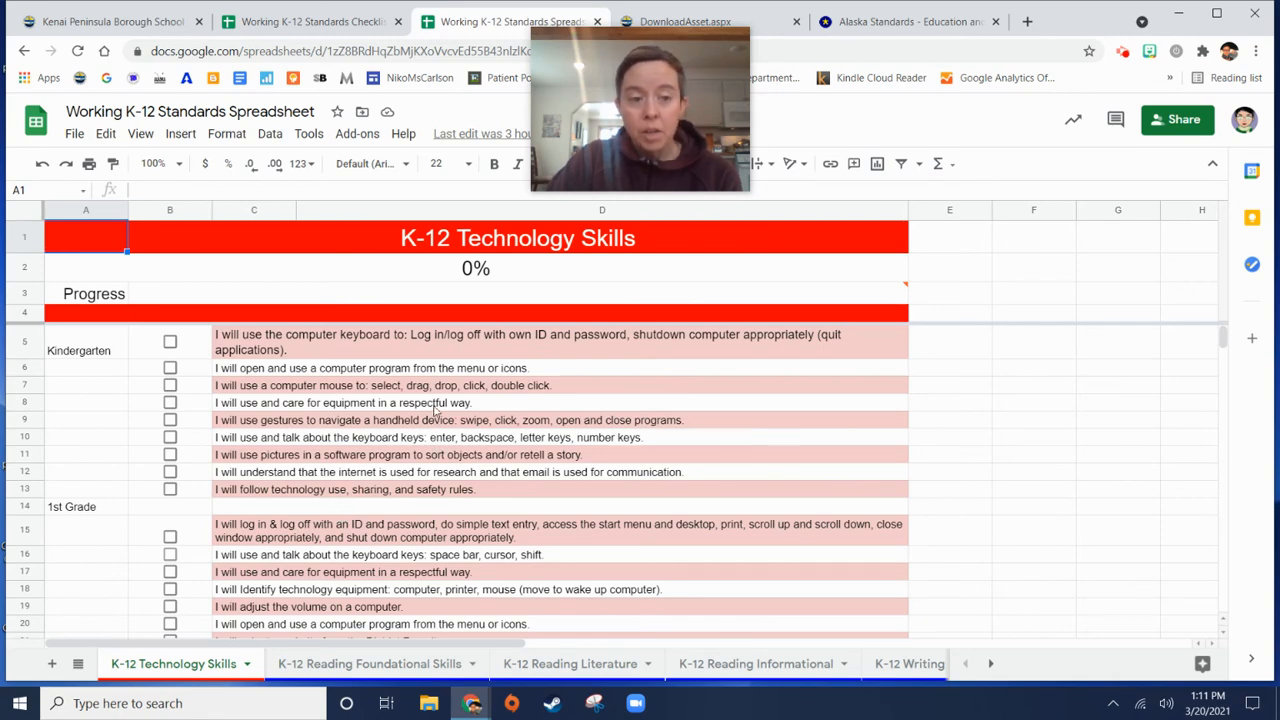
# Step: Look over the technology skills for each grade from Kindergarten through 5th grade
pyautogui.scroll(-1, 435, 410)
pyautogui.scroll(-15, 435, 410)
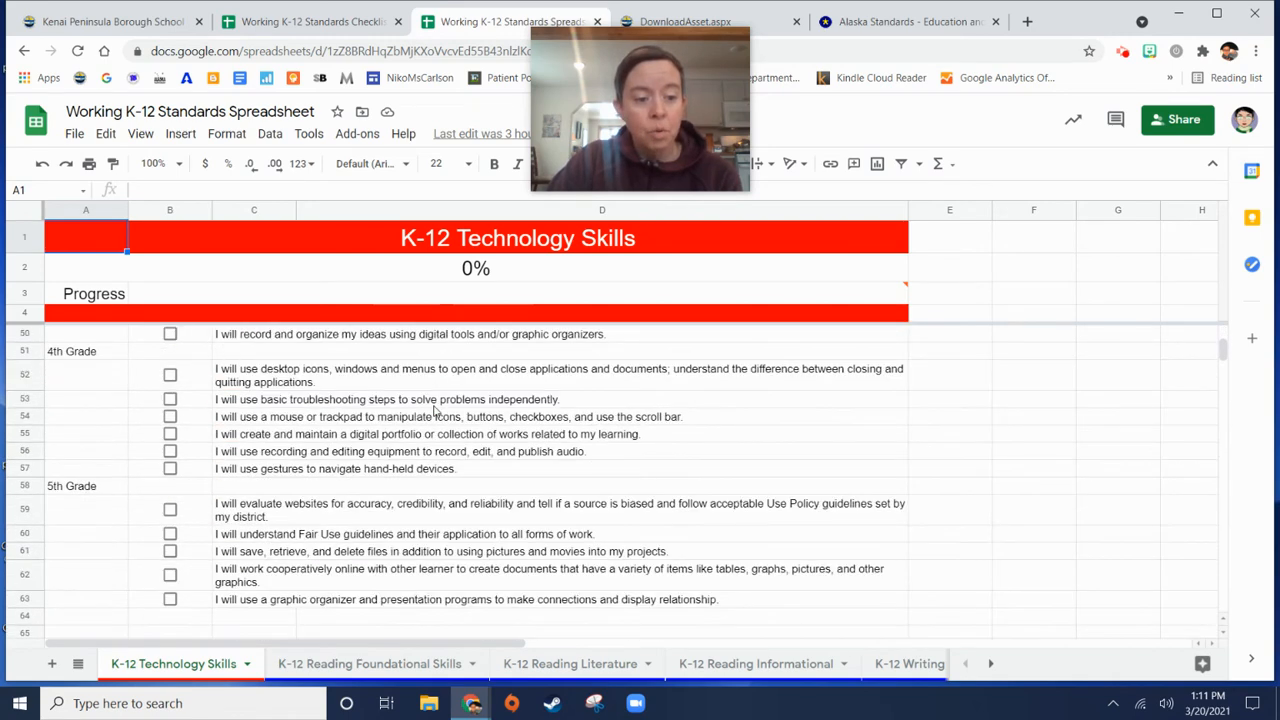
pyautogui.scroll(-2, 435, 410)
pyautogui.scroll(18, 435, 410)
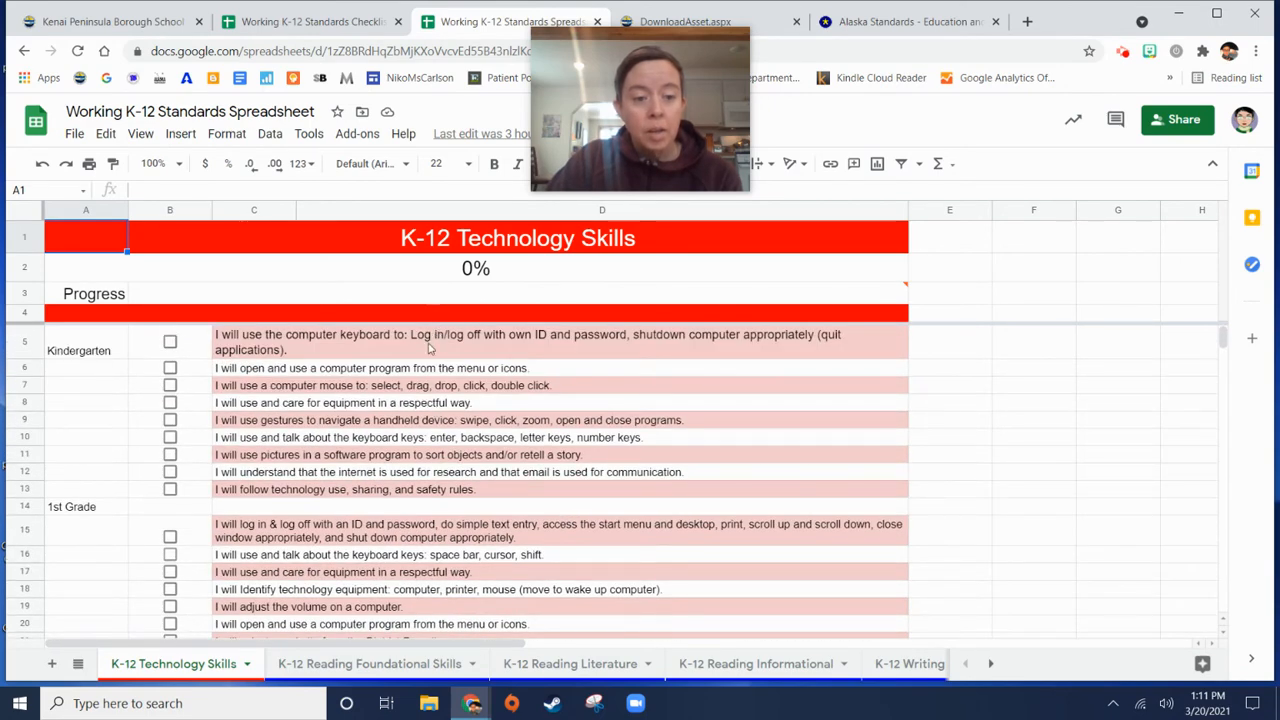
pyautogui.scroll(-1, 440, 466)
pyautogui.scroll(-1, 440, 466)
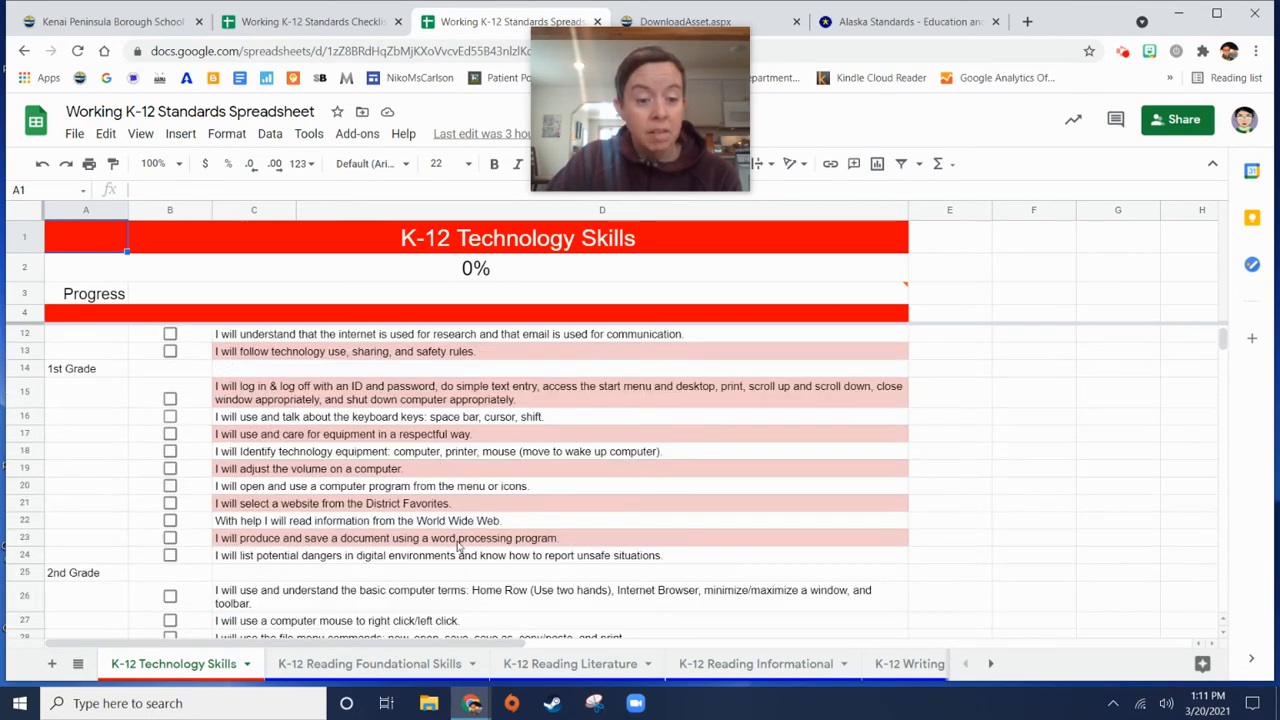
pyautogui.scroll(-1, 480, 550)
pyautogui.scroll(-3, 480, 550)
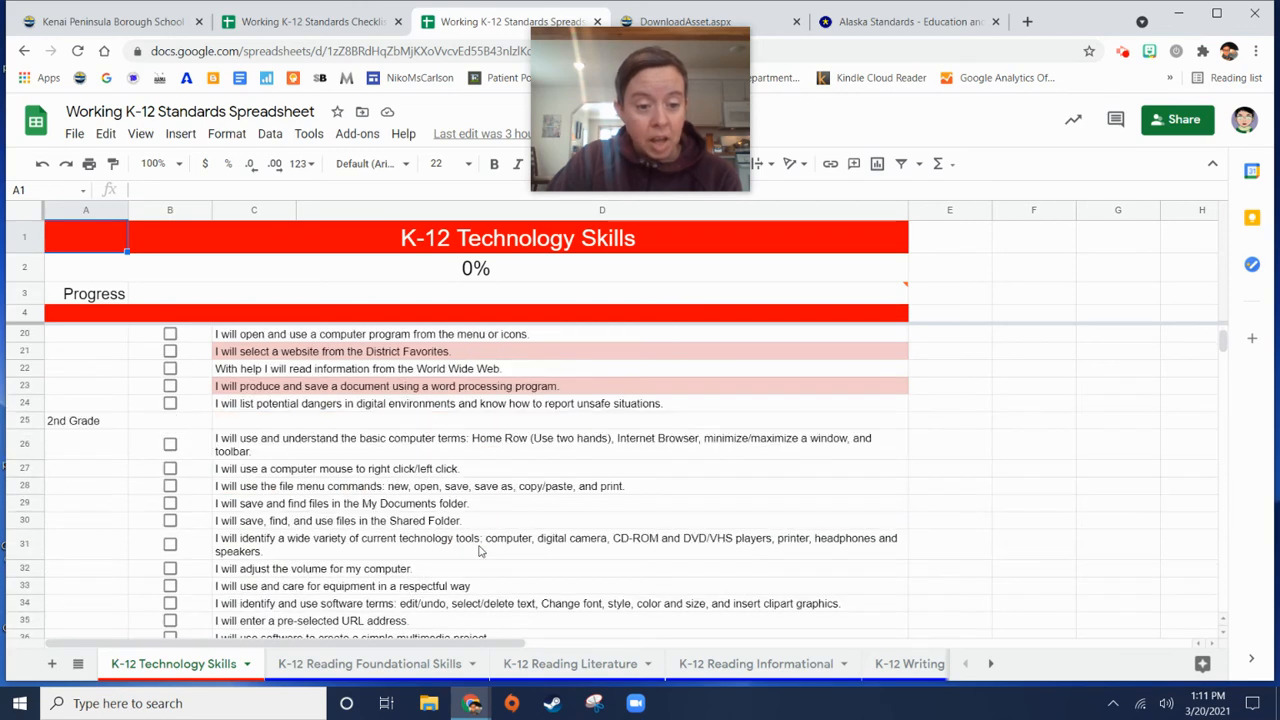
pyautogui.scroll(-1, 480, 550)
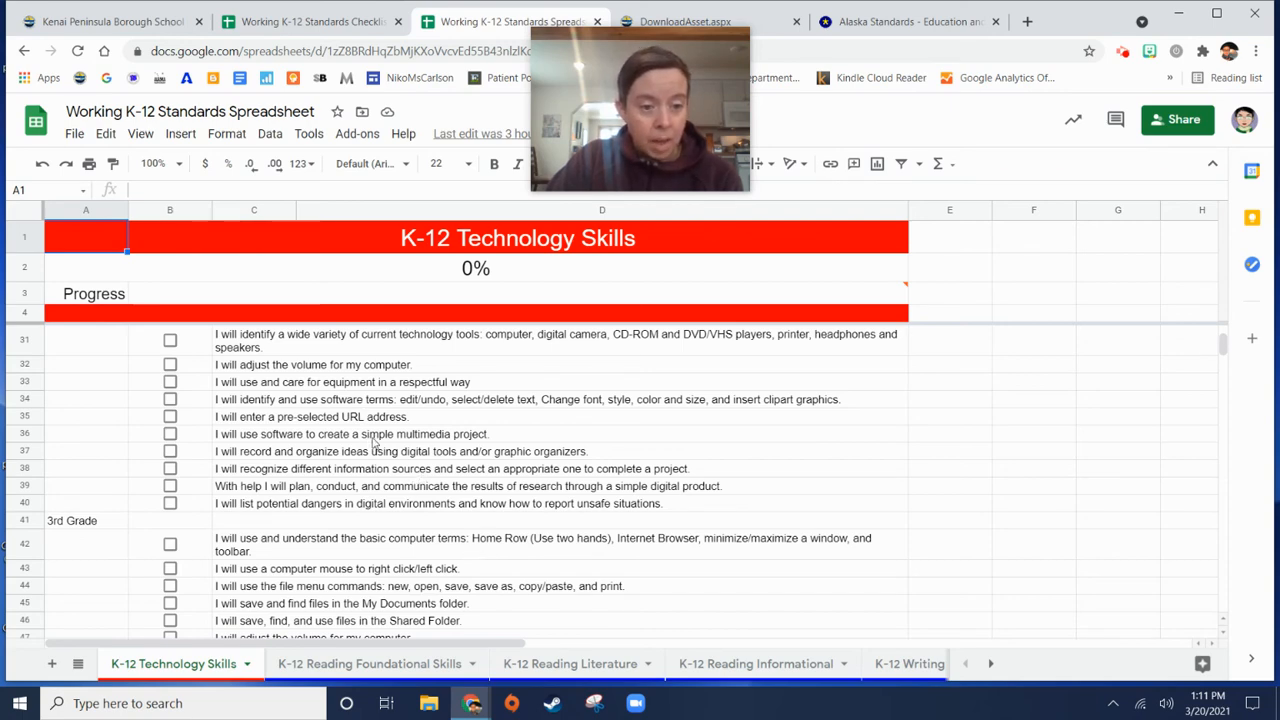
pyautogui.scroll(-2, 370, 430)
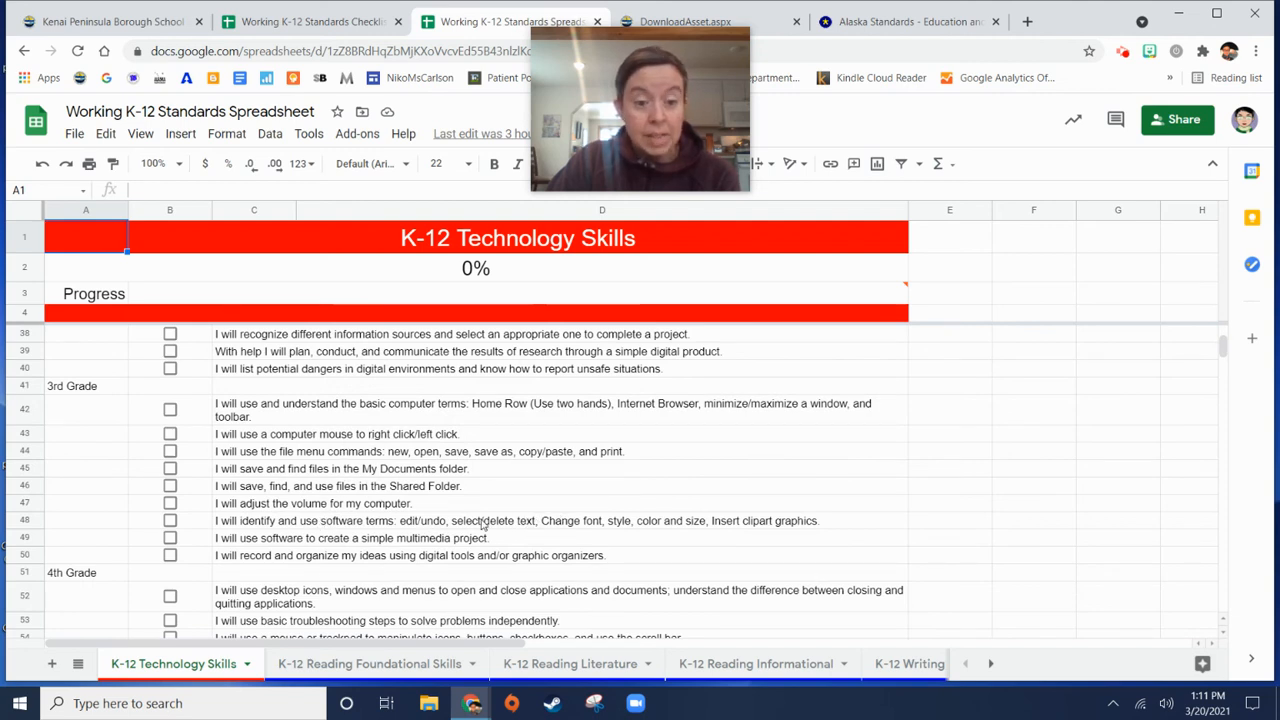
pyautogui.scroll(-1, 462, 516)
pyautogui.scroll(-1, 457, 514)
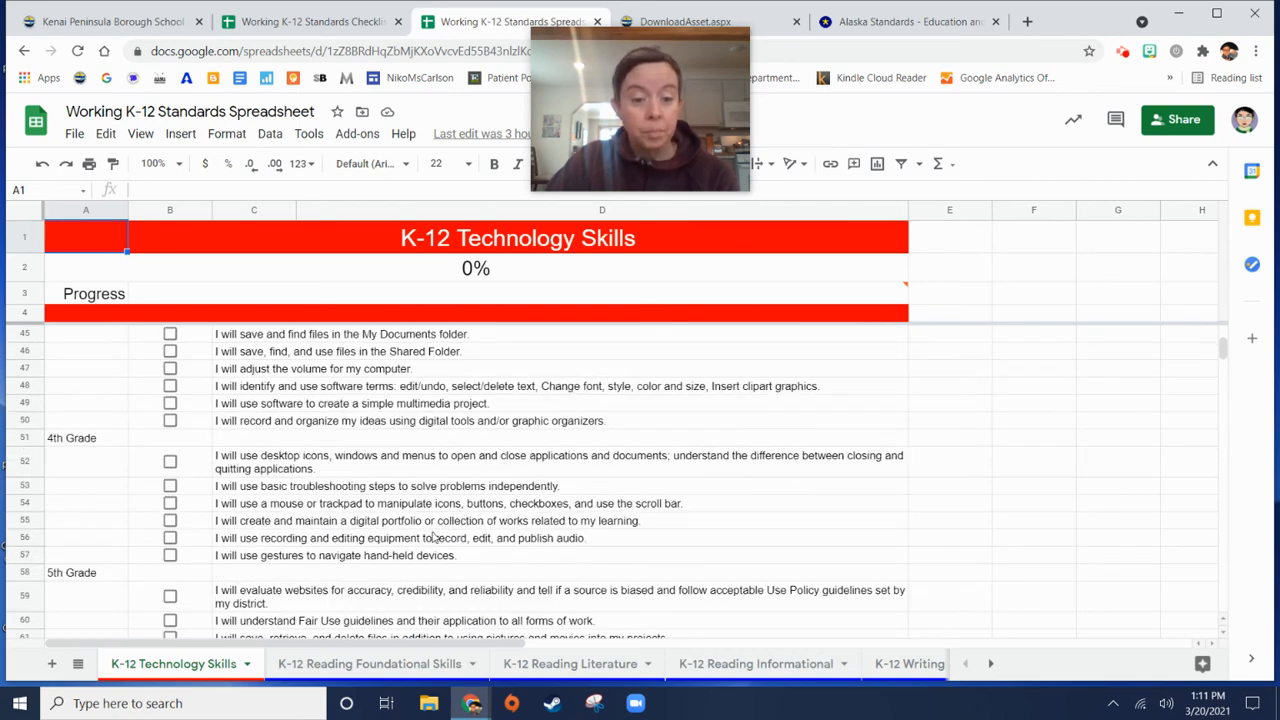
# Step: Select the 4th grade digital portfolio standard in row 55 and look over the Kindergarten and 1st grade technology skills again
pyautogui.click(394, 527)
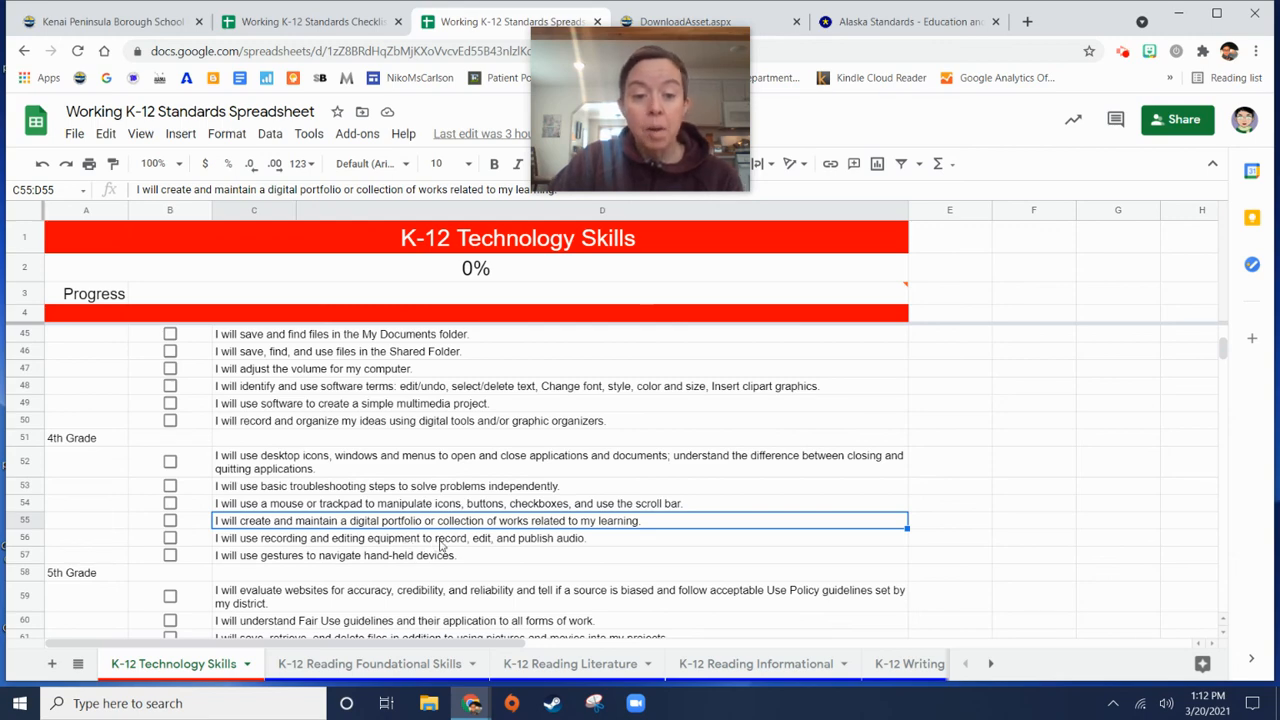
pyautogui.scroll(1, 440, 545)
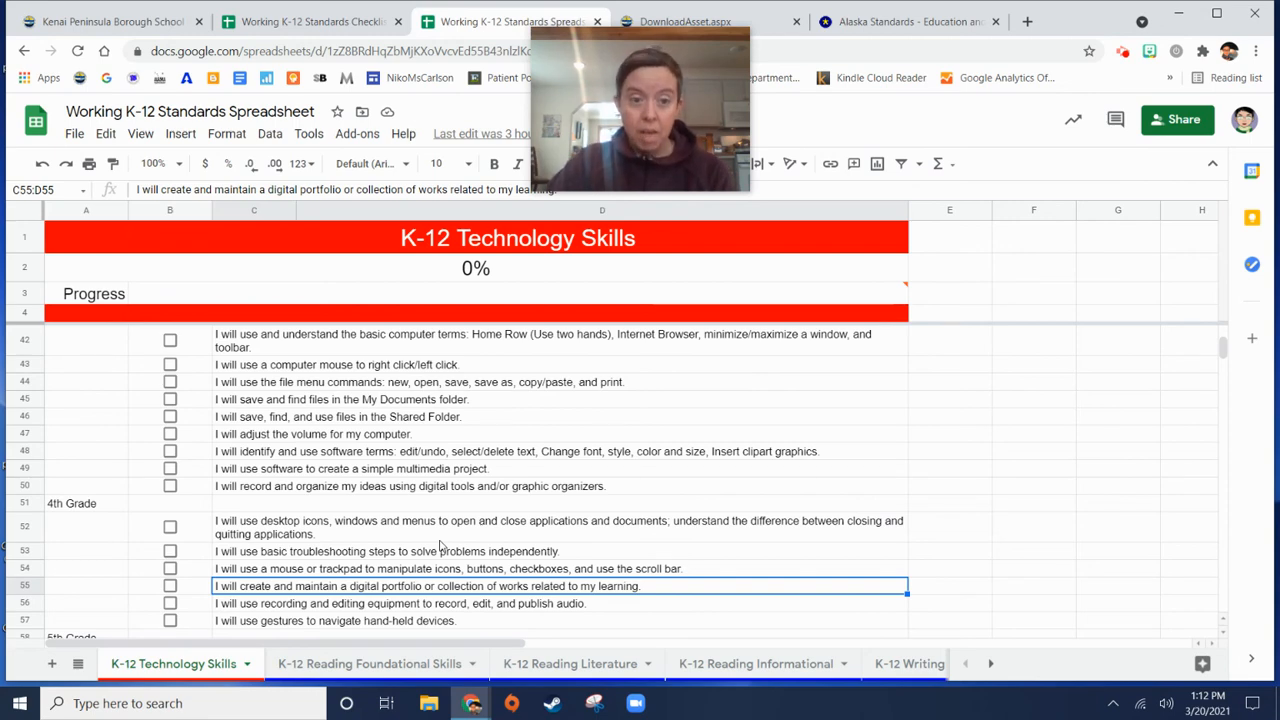
pyautogui.scroll(8, 440, 545)
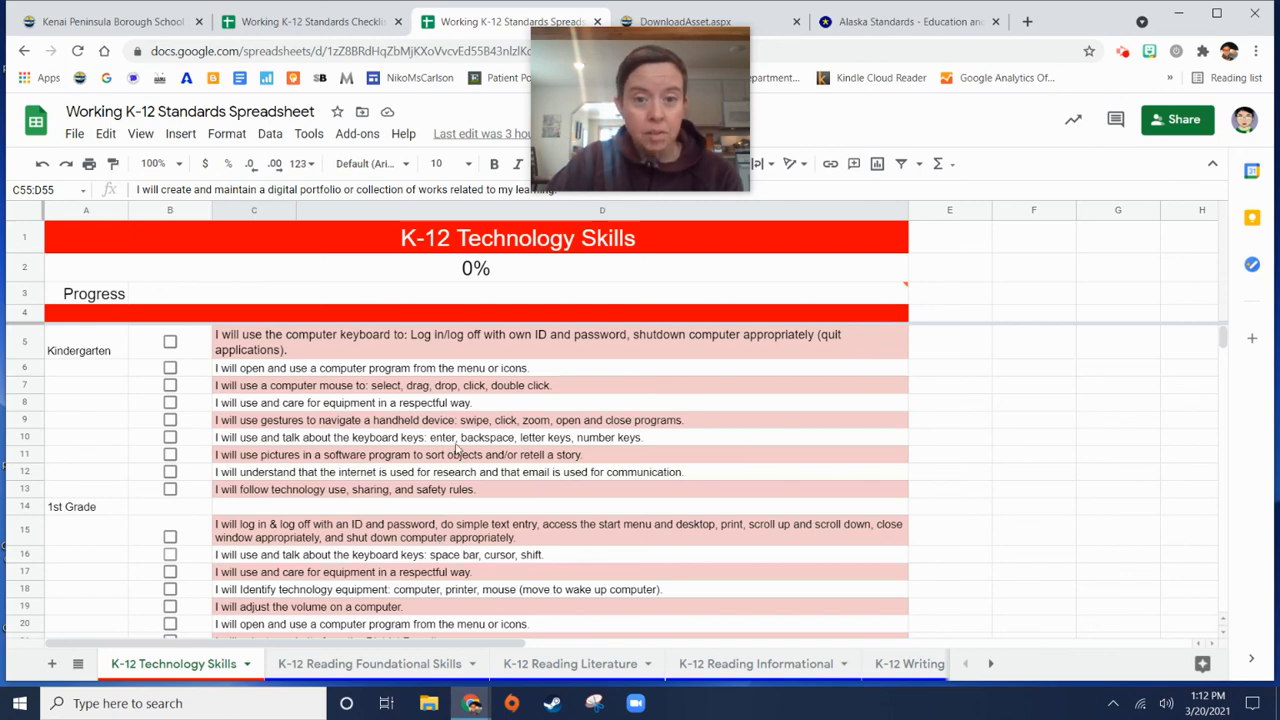
pyautogui.scroll(-2, 600, 450)
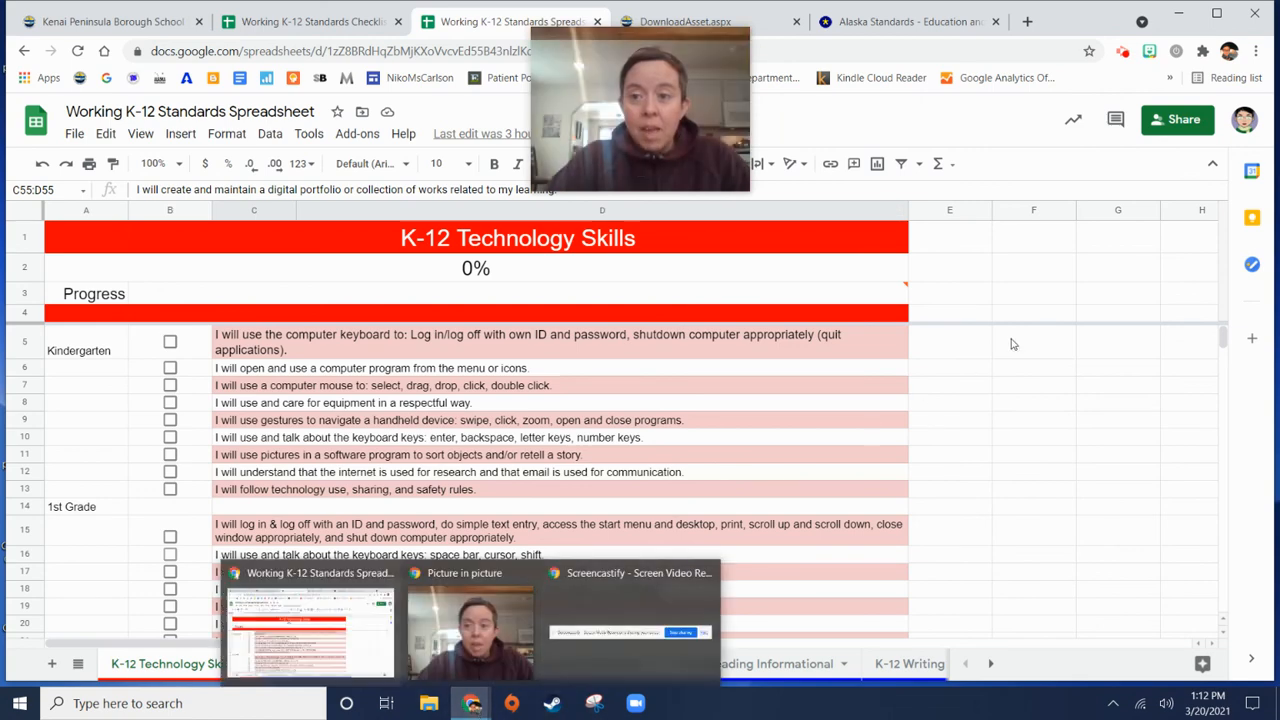
pyautogui.rightClick(1124, 53)
pyautogui.click(1124, 53)
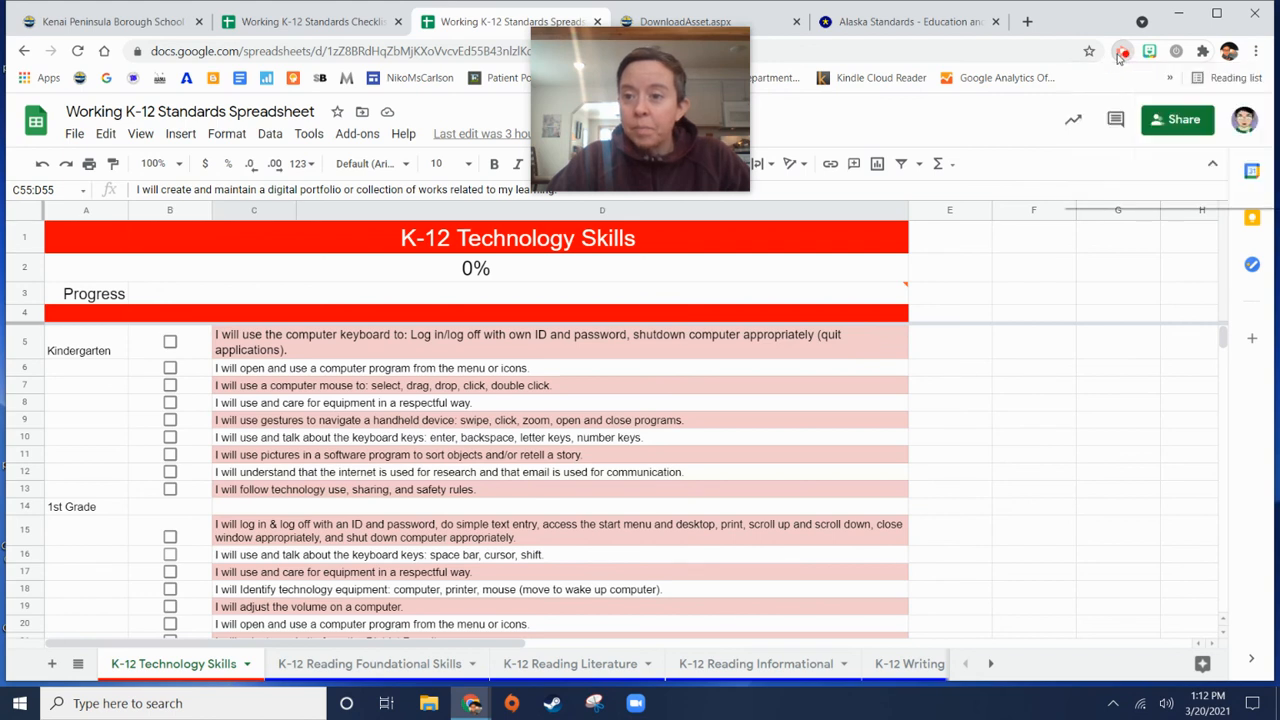